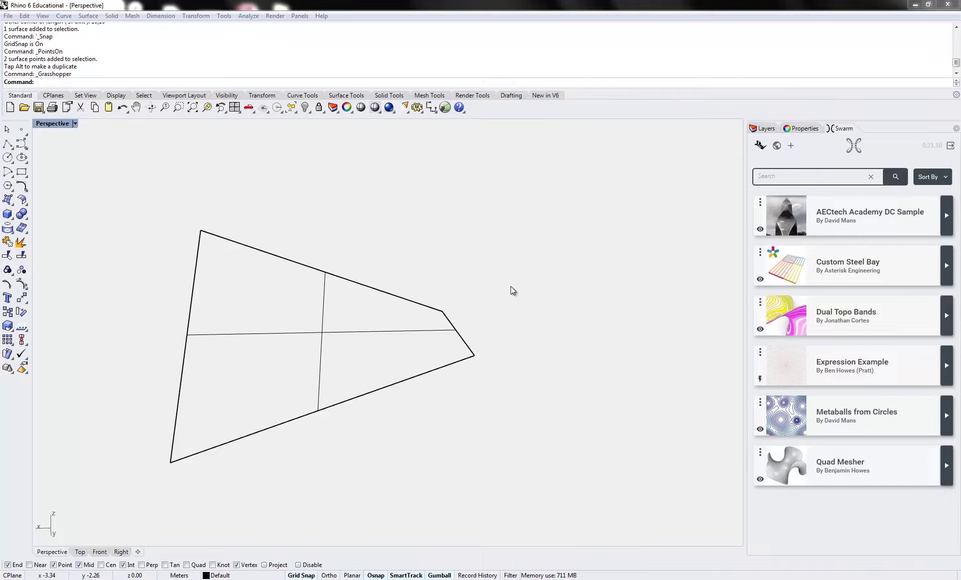
# - Create a new Swarm app in Rhino named 'Surface Mesher Example'
pyautogui.moveTo(509, 286)
pyautogui.mouseDown(button='right')
pyautogui.moveTo(535, 260)
pyautogui.moveTo(515, 294)
pyautogui.mouseUp(button='right')
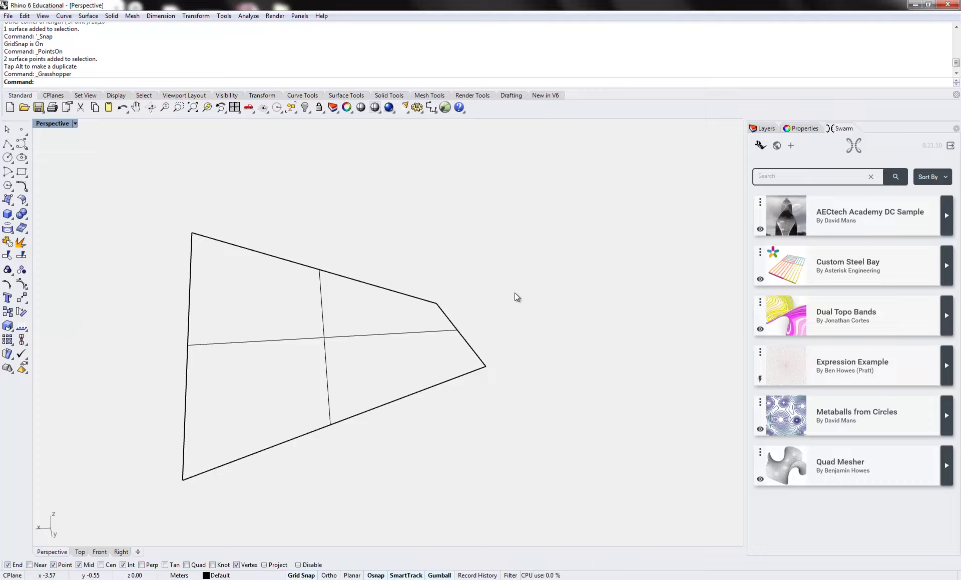
pyautogui.click(791, 148)
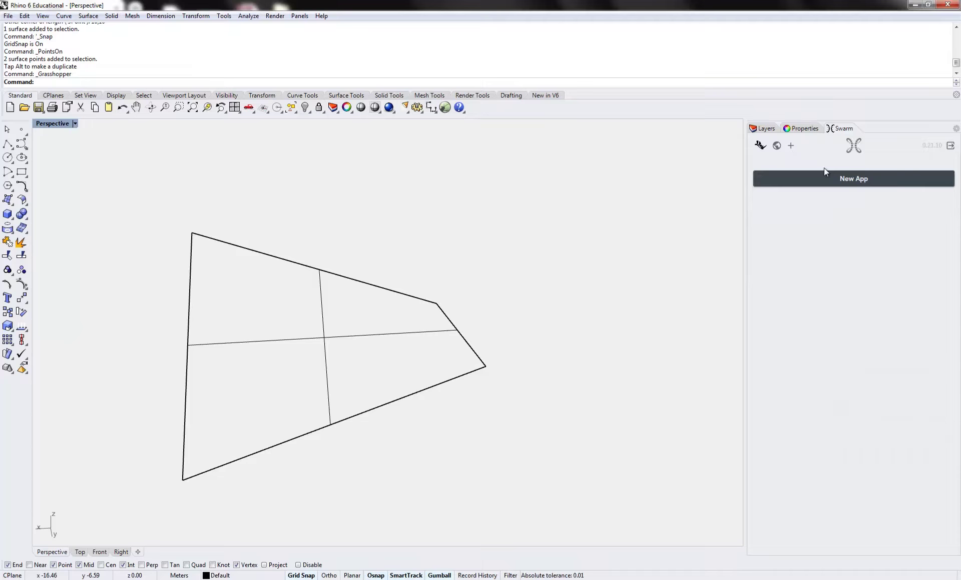
pyautogui.click(862, 179)
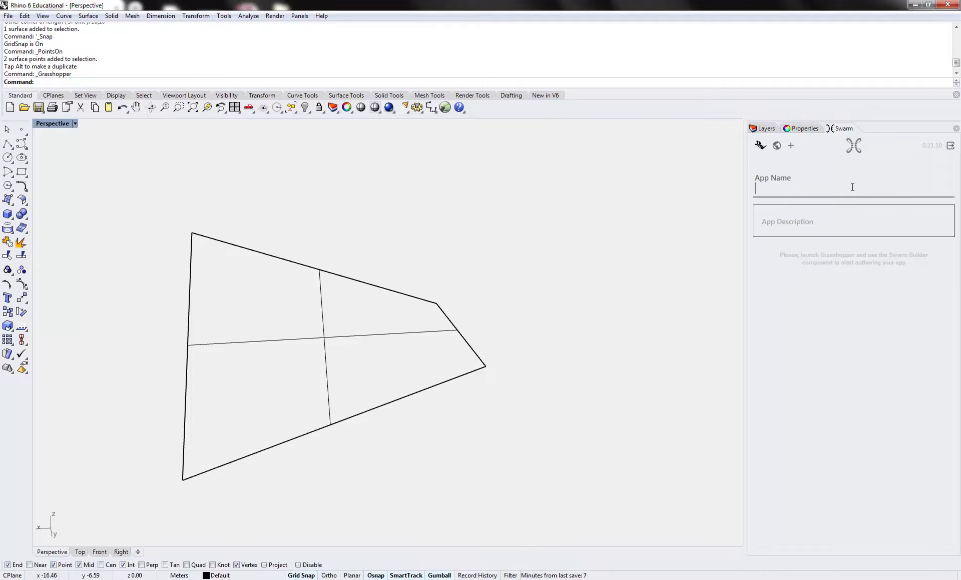
pyautogui.write('Surface Me')
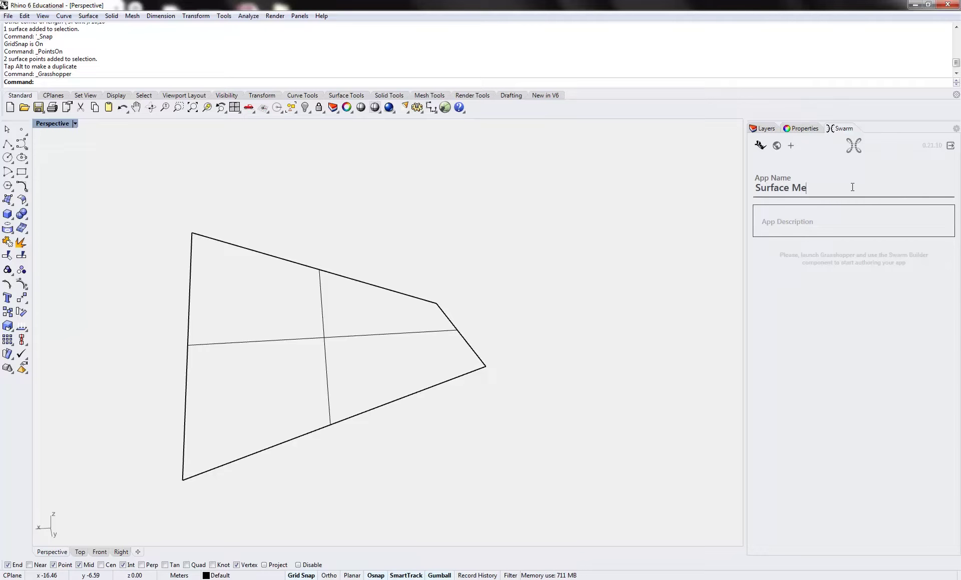
pyautogui.write('sher Example')
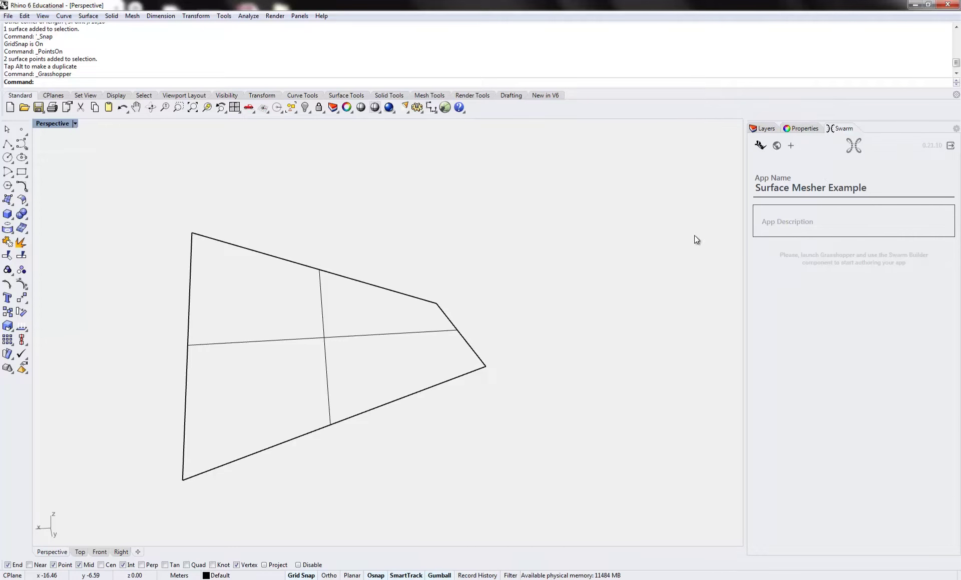
# - Launch Grasshopper and dock its window on the left half of the screen
pyautogui.click(444, 107)
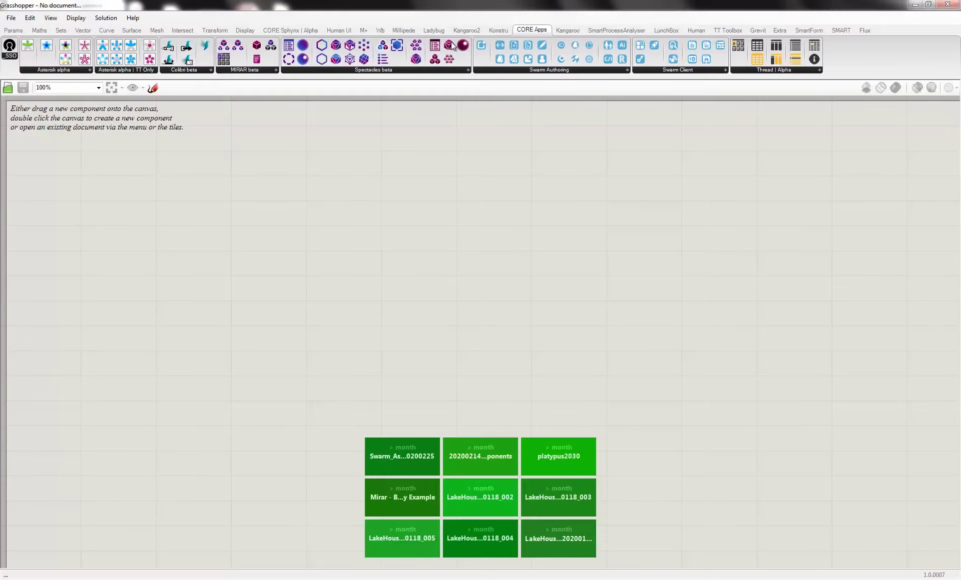
pyautogui.doubleClick(467, 7)
pyautogui.moveTo(436, 37); pyautogui.dragTo(0, 52)
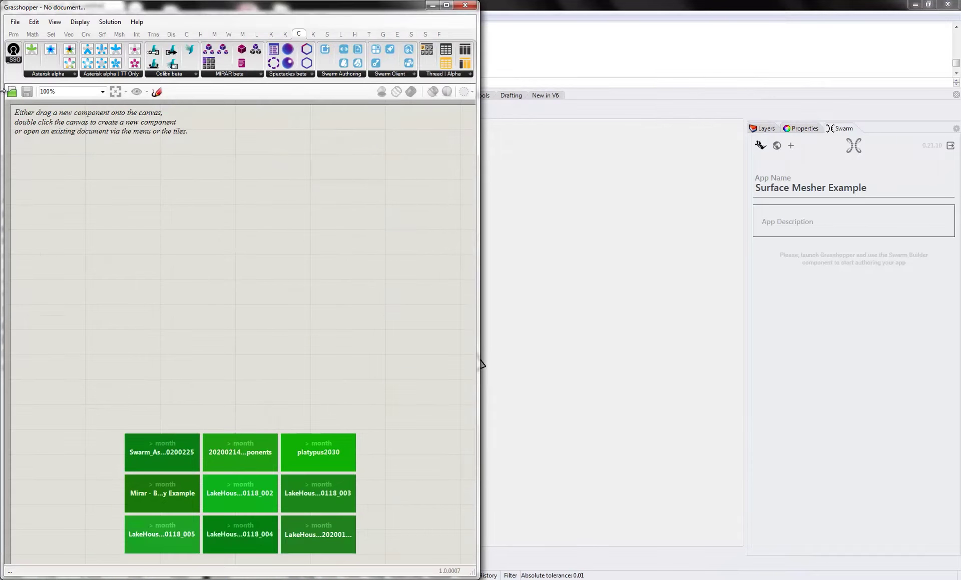
pyautogui.moveTo(527, 266); pyautogui.dragTo(587, 328, button='right')
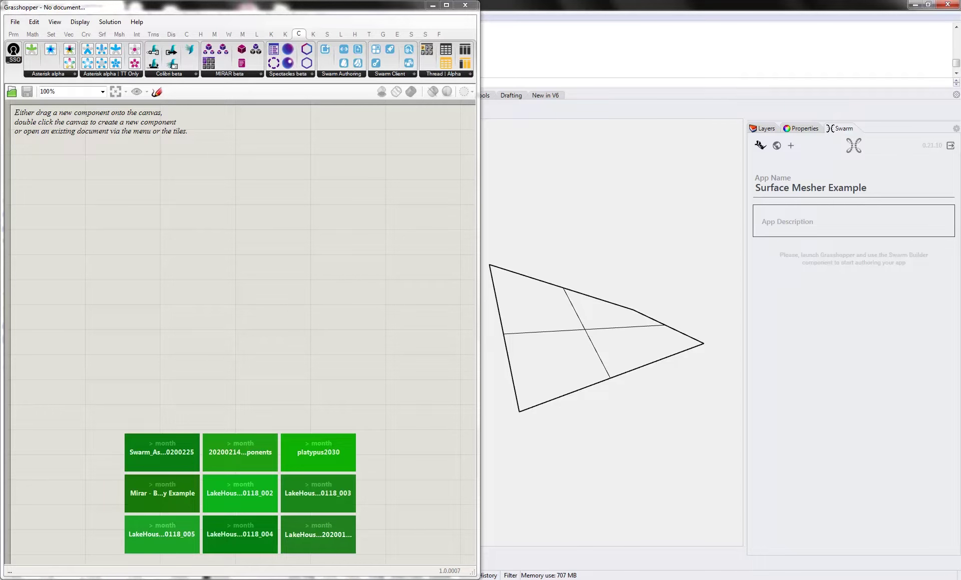
# - Add a Surface parameter referencing the quadrilateral surface in the Rhino viewport
pyautogui.click(13, 34)
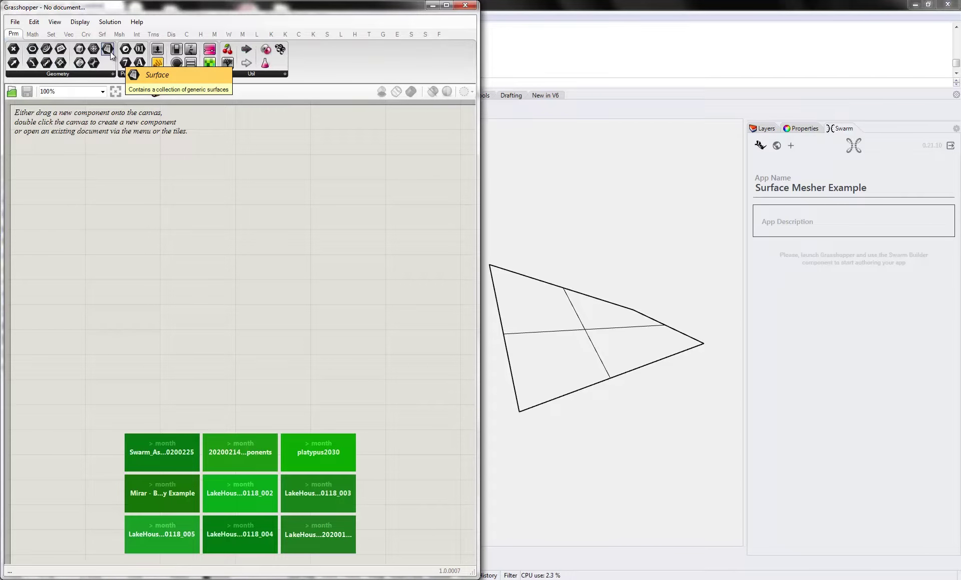
pyautogui.moveTo(109, 51); pyautogui.dragTo(121, 220)
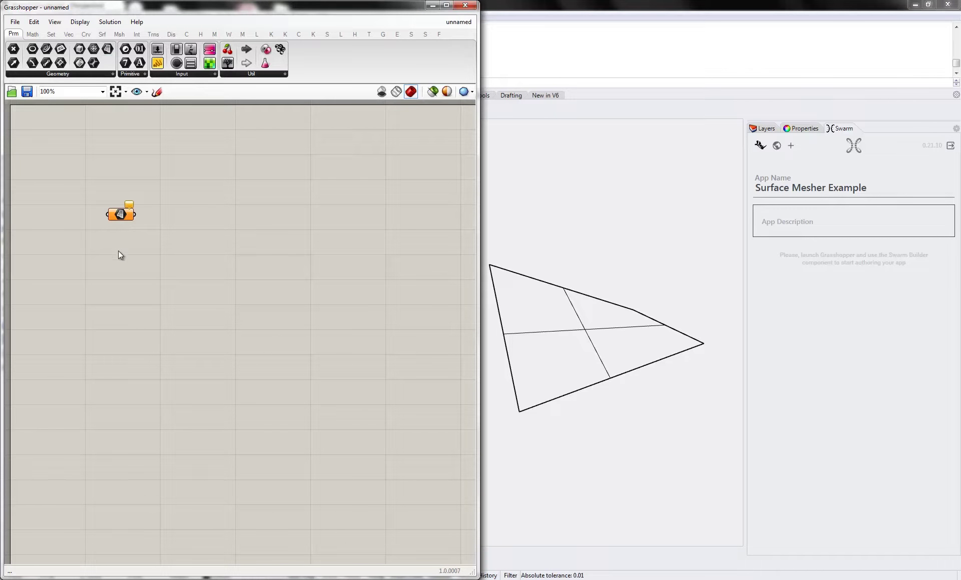
pyautogui.rightClick(122, 216)
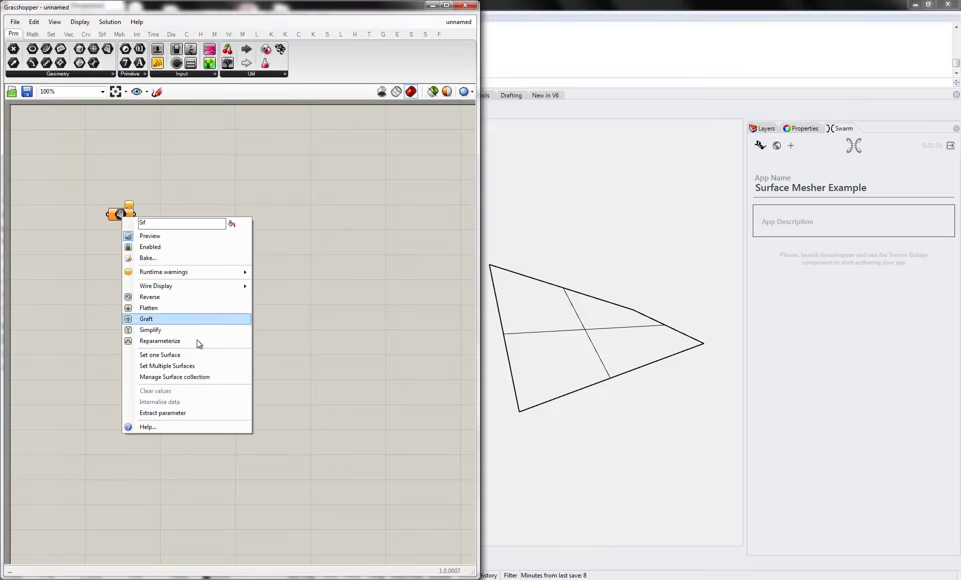
pyautogui.click(197, 355)
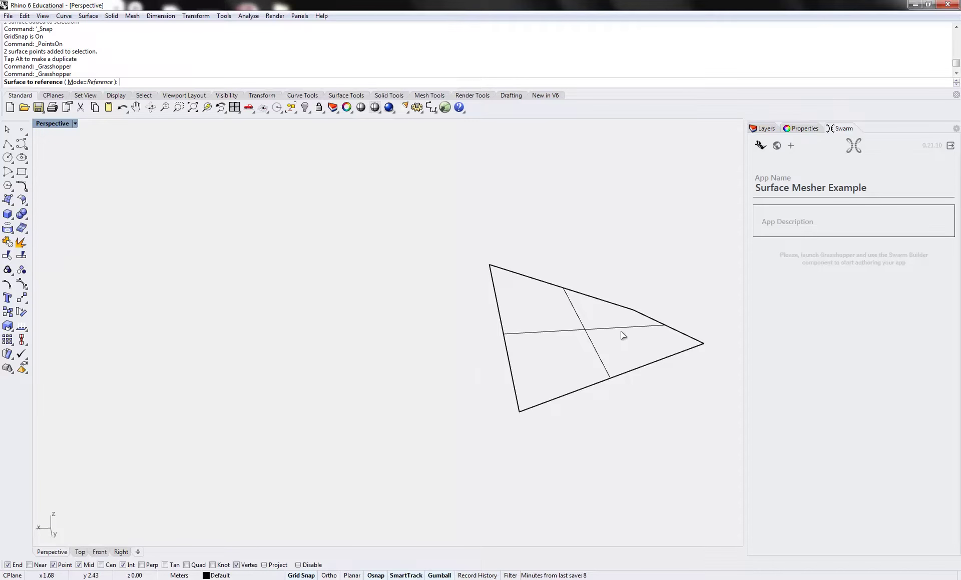
pyautogui.click(621, 332)
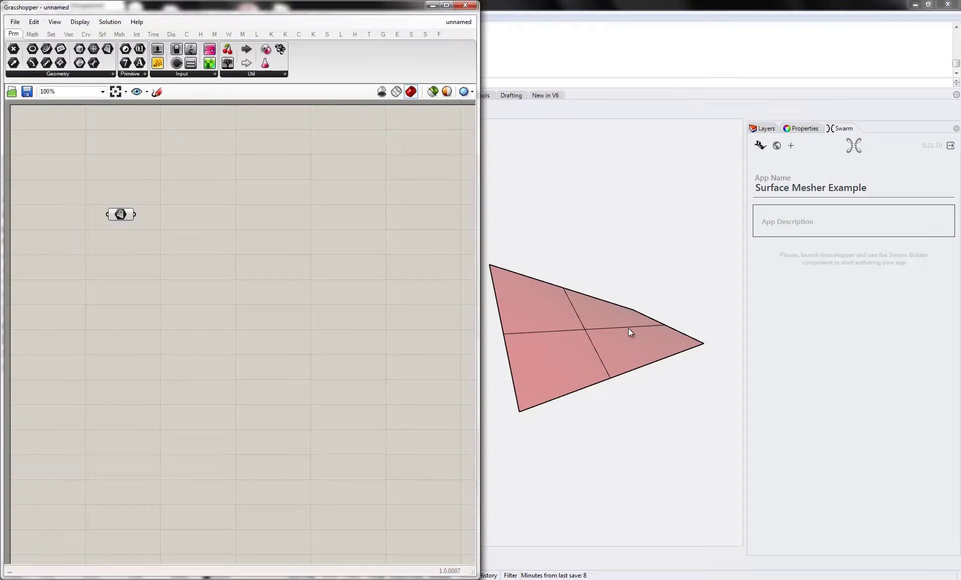
# - Create a number slider '5<100' set to 5 and name it U
pyautogui.doubleClick(117, 257)
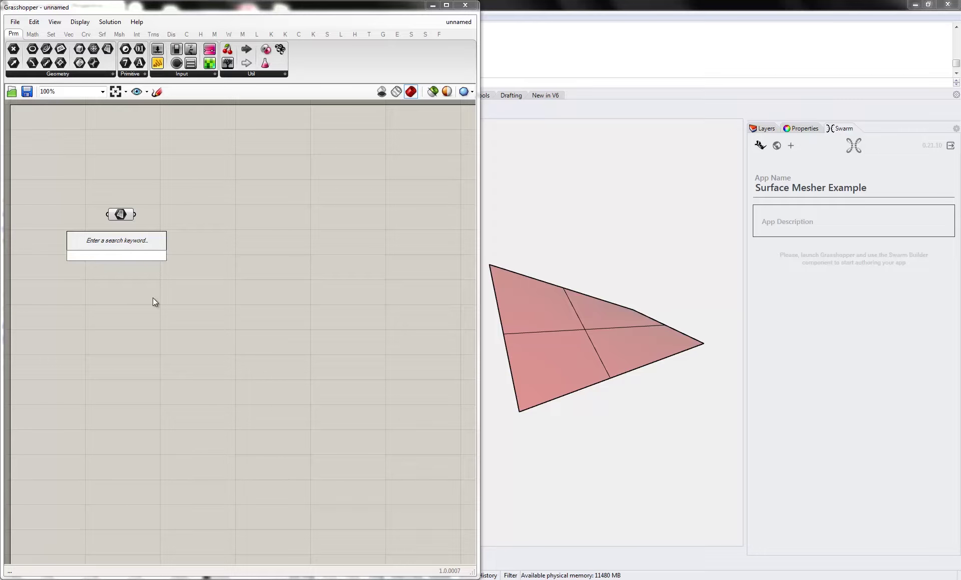
pyautogui.write('5<')
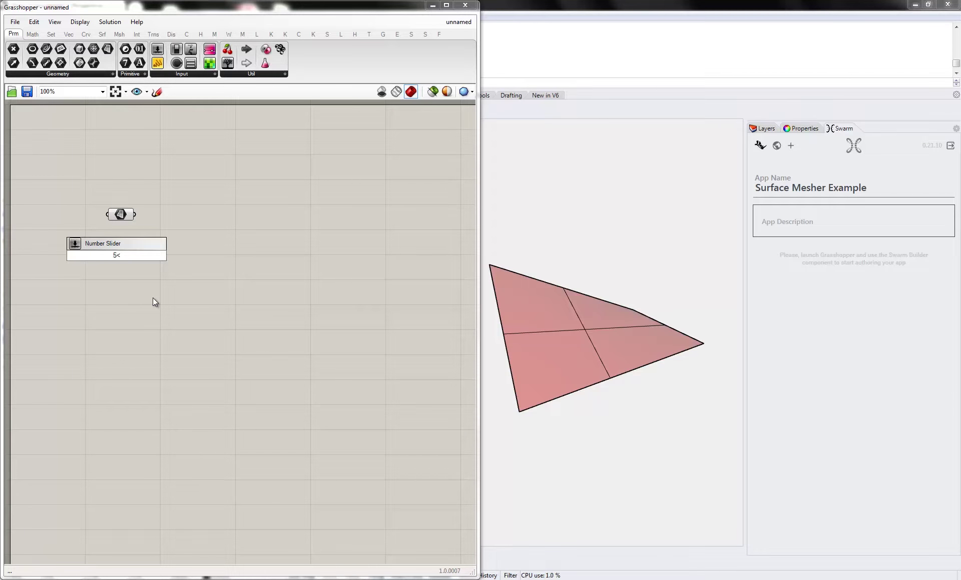
pyautogui.write('100')
pyautogui.press('Return')
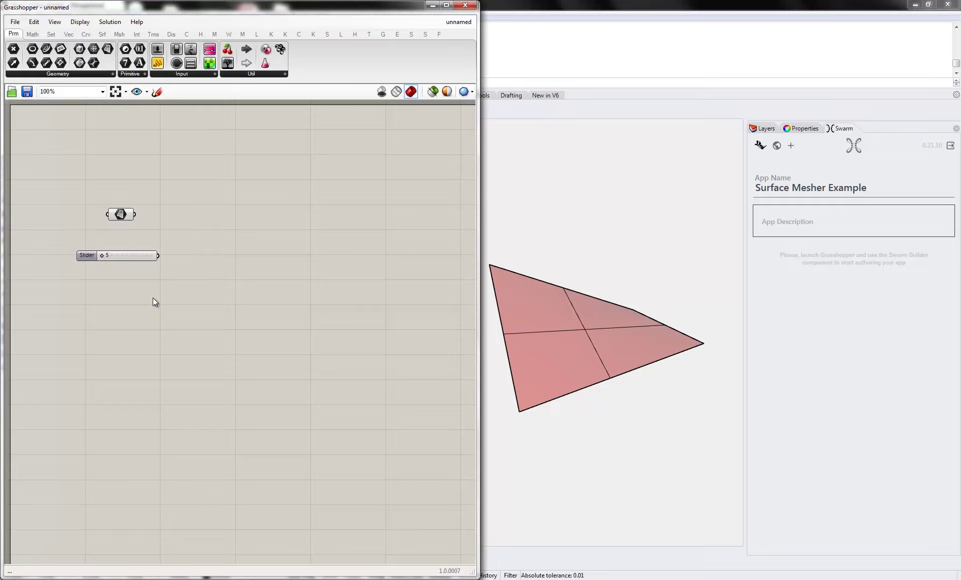
pyautogui.rightClick(91, 259)
pyautogui.write('U')
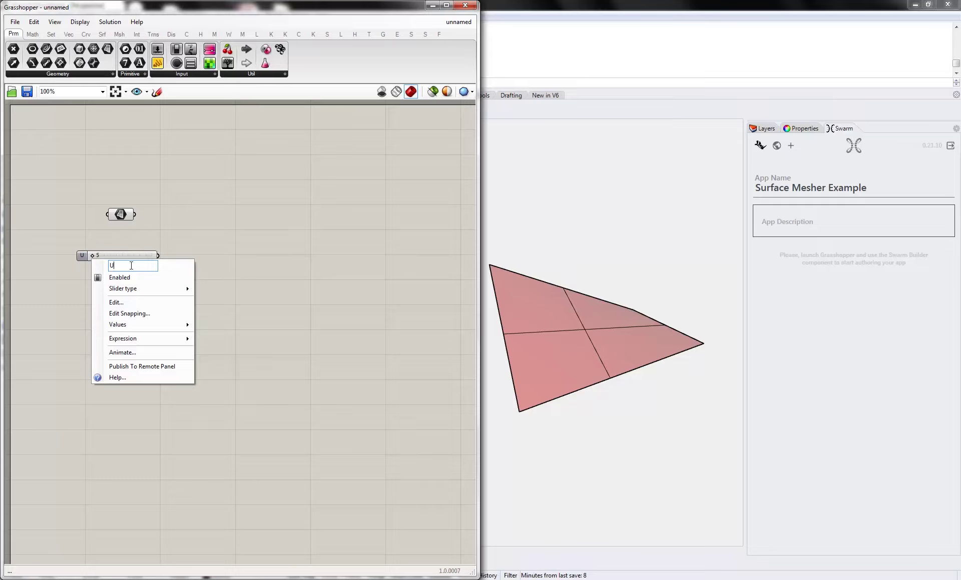
pyautogui.press('Return')
# - Duplicate the U slider below the original and name the copy V
pyautogui.click(132, 258)
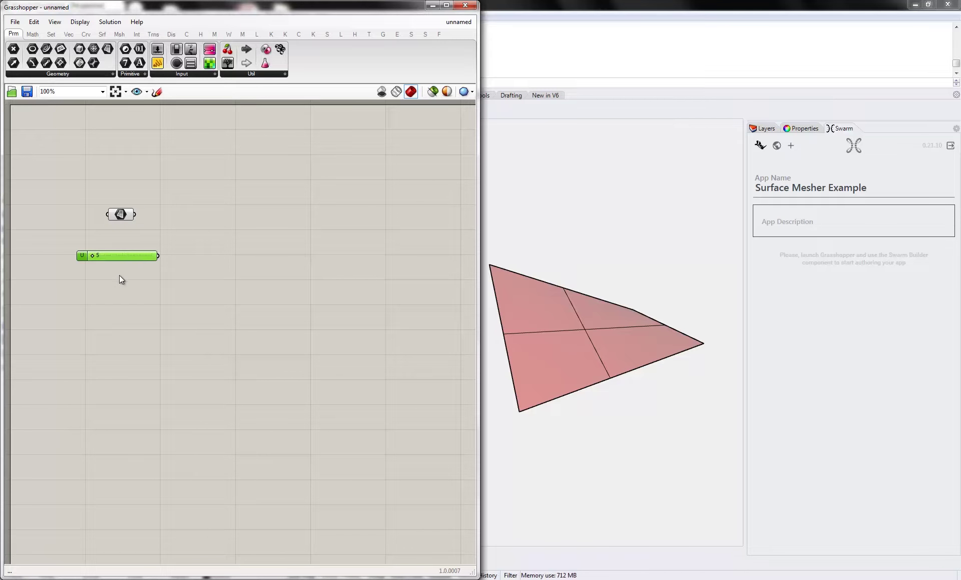
pyautogui.hotkey('ctrl', 'c')
pyautogui.hotkey('ctrl', 'v')
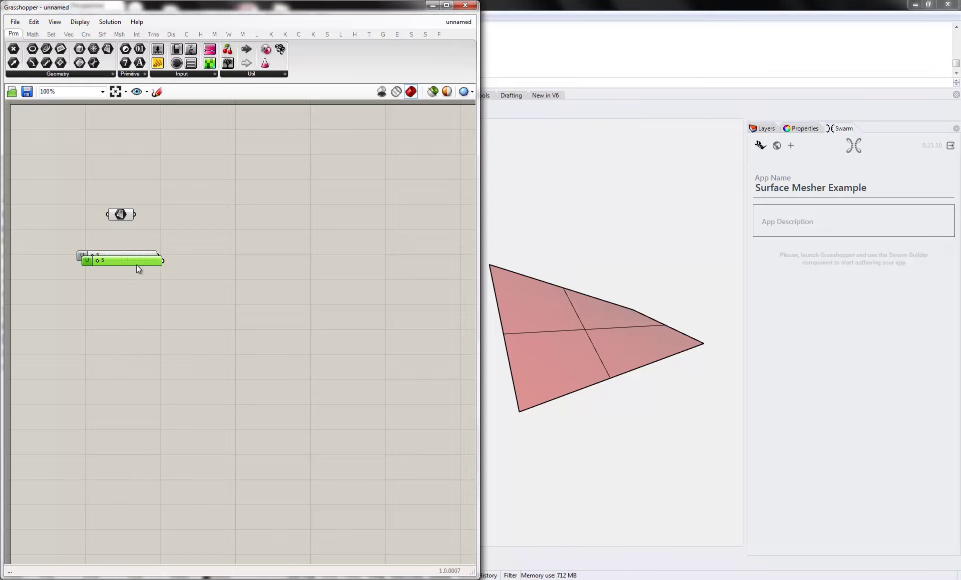
pyautogui.moveTo(136, 265); pyautogui.dragTo(136, 271)
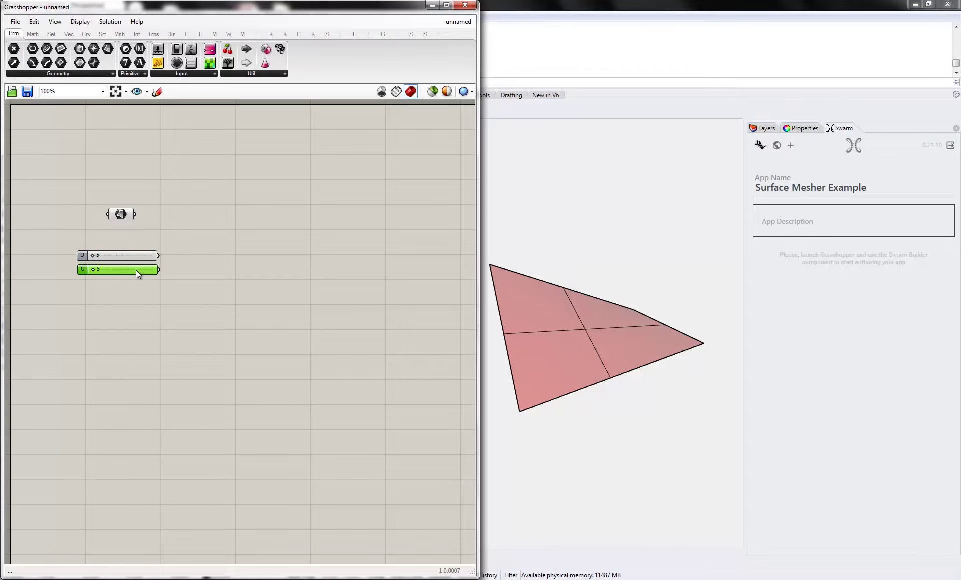
pyautogui.rightClick(80, 270)
pyautogui.write('V')
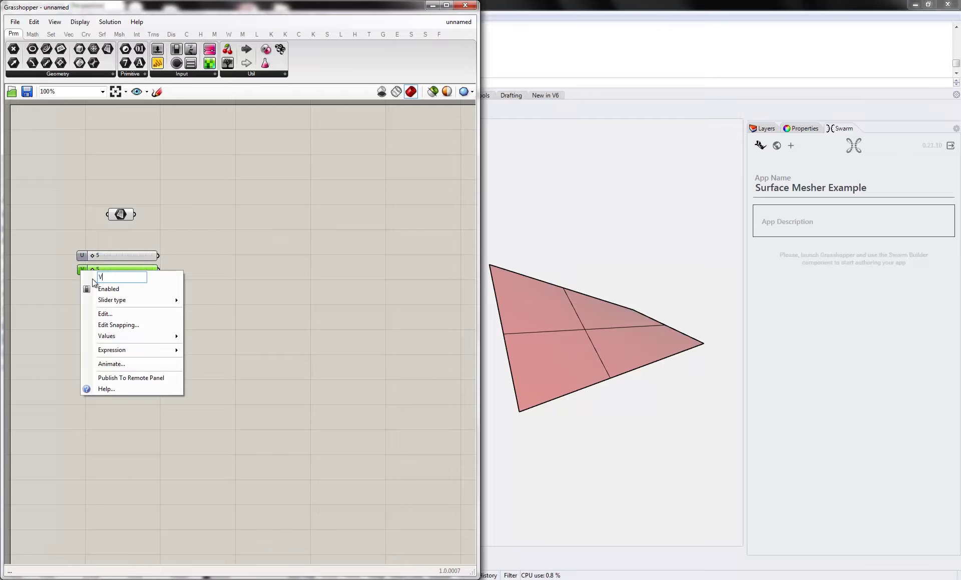
pyautogui.click(242, 298)
# - Add a Mesh Surface component fed by the surface and the U and V sliders
pyautogui.doubleClick(233, 232)
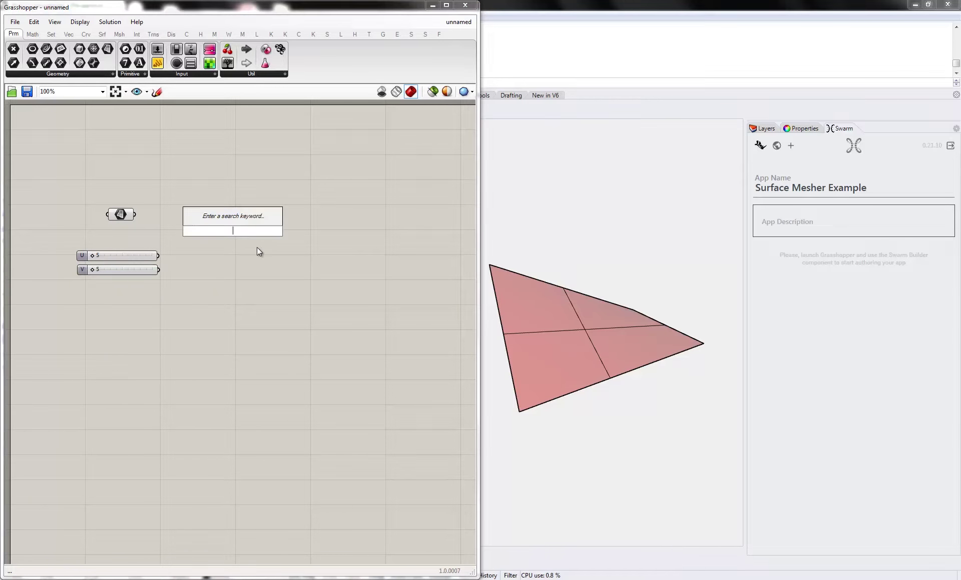
pyautogui.write('mesh ')
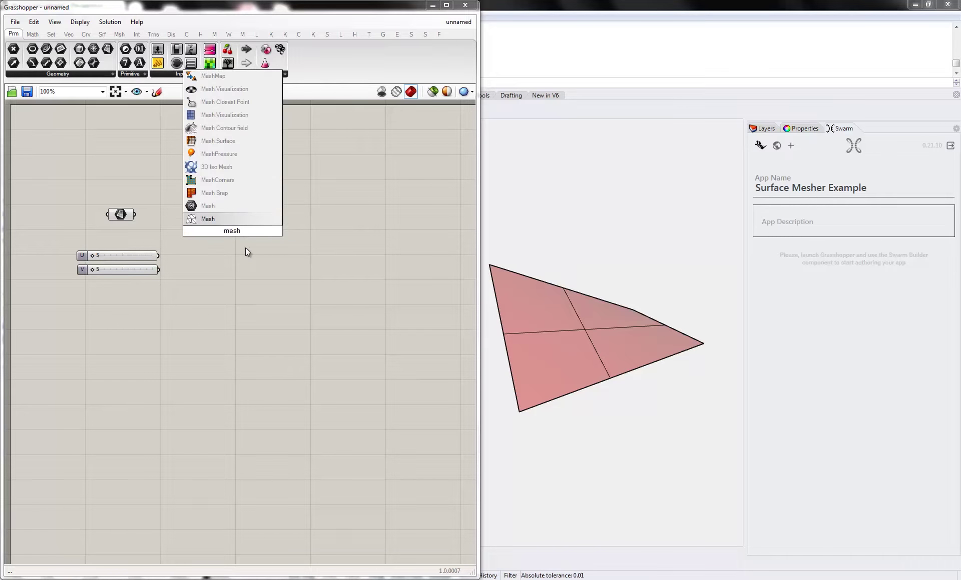
pyautogui.write('su')
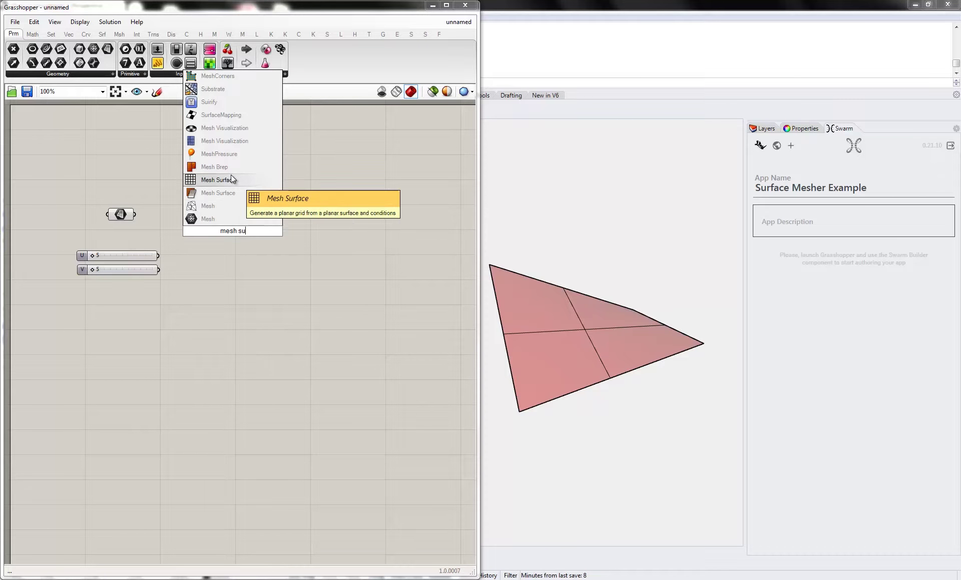
pyautogui.click(233, 193)
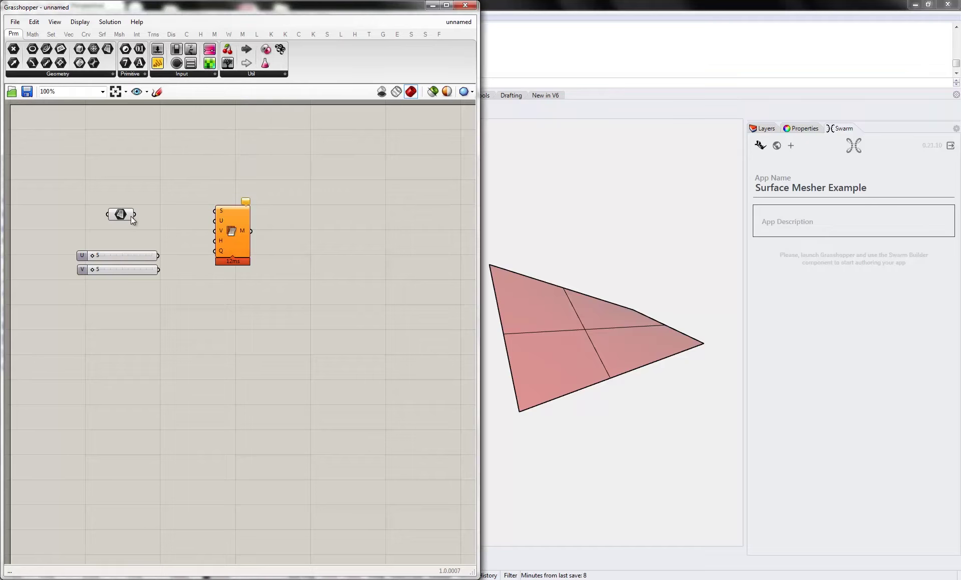
pyautogui.moveTo(135, 215); pyautogui.dragTo(215, 211)
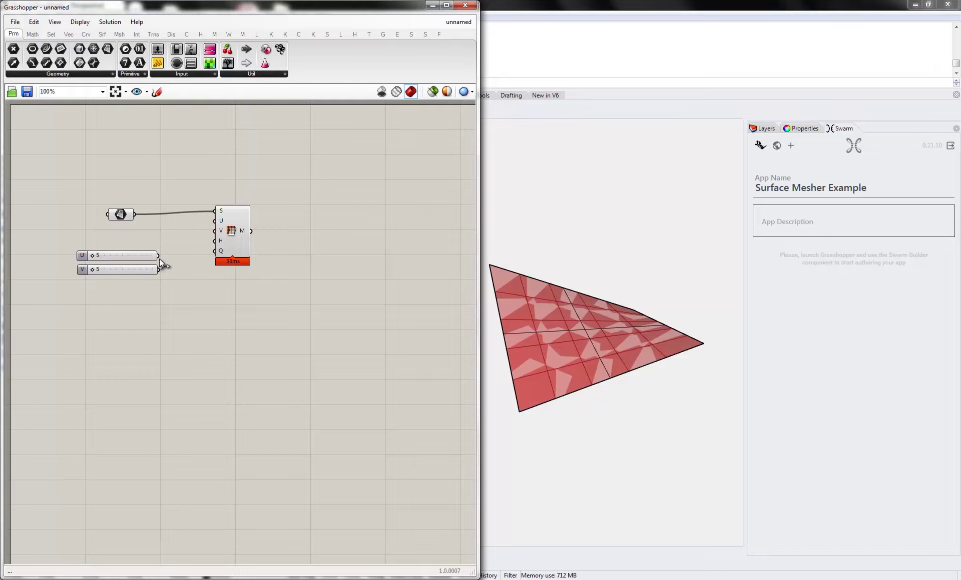
pyautogui.moveTo(158, 255); pyautogui.dragTo(216, 220)
pyautogui.moveTo(159, 270); pyautogui.dragTo(248, 272)
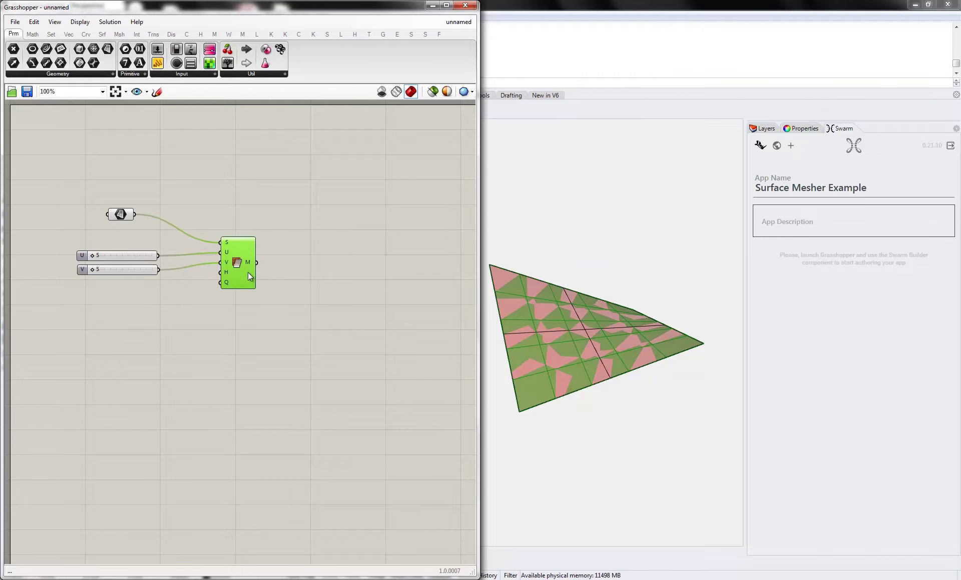
pyautogui.click(299, 317)
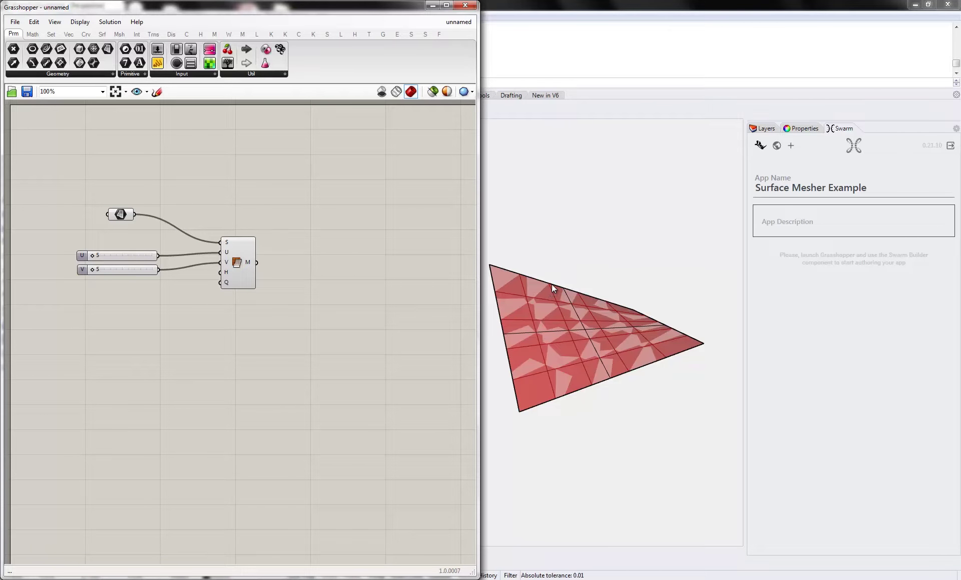
# - Turn off the surface parameter's preview and raise the U slider to 21
pyautogui.moveTo(150, 188); pyautogui.dragTo(90, 242)
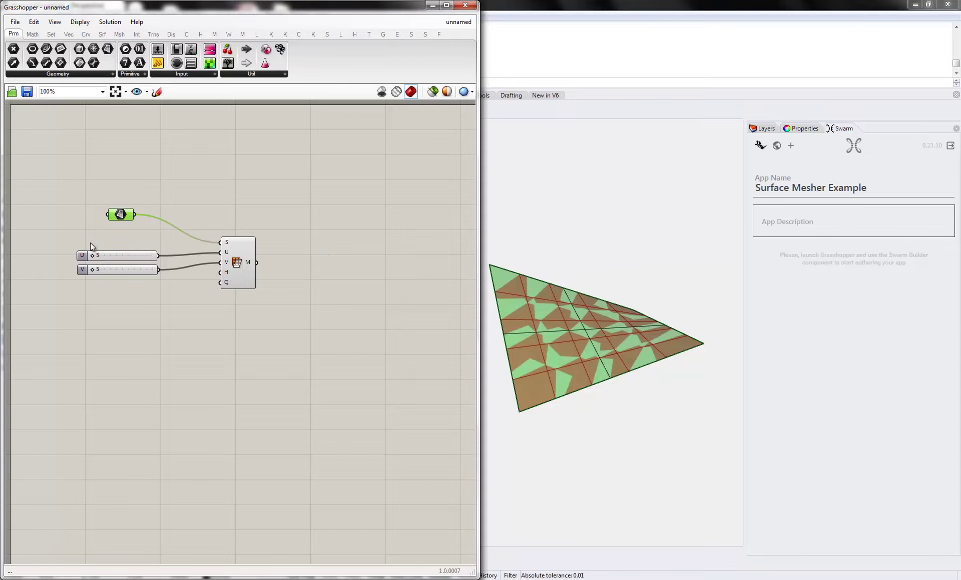
pyautogui.middleClick(90, 245)
pyautogui.click(120, 218)
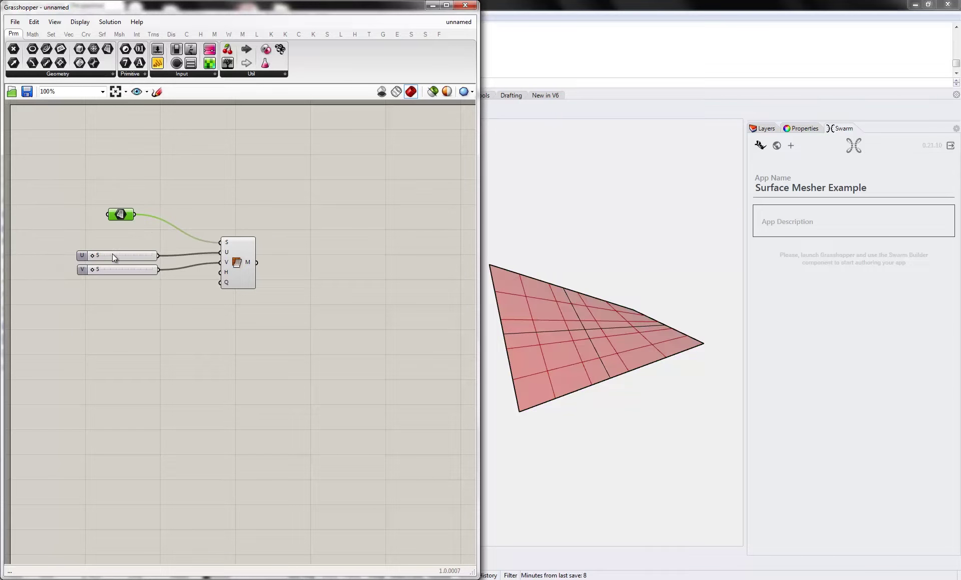
pyautogui.moveTo(91, 256)
pyautogui.mouseDown()
pyautogui.moveTo(151, 254)
pyautogui.moveTo(121, 271)
pyautogui.moveTo(139, 273)
pyautogui.moveTo(103, 275)
pyautogui.moveTo(124, 257)
pyautogui.moveTo(104, 256)
pyautogui.mouseUp()
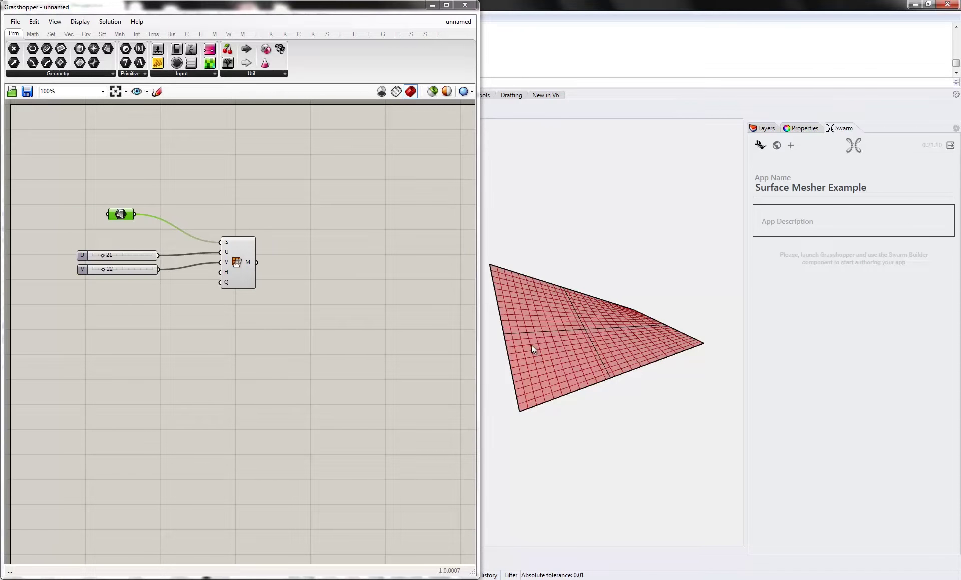
pyautogui.click(169, 295)
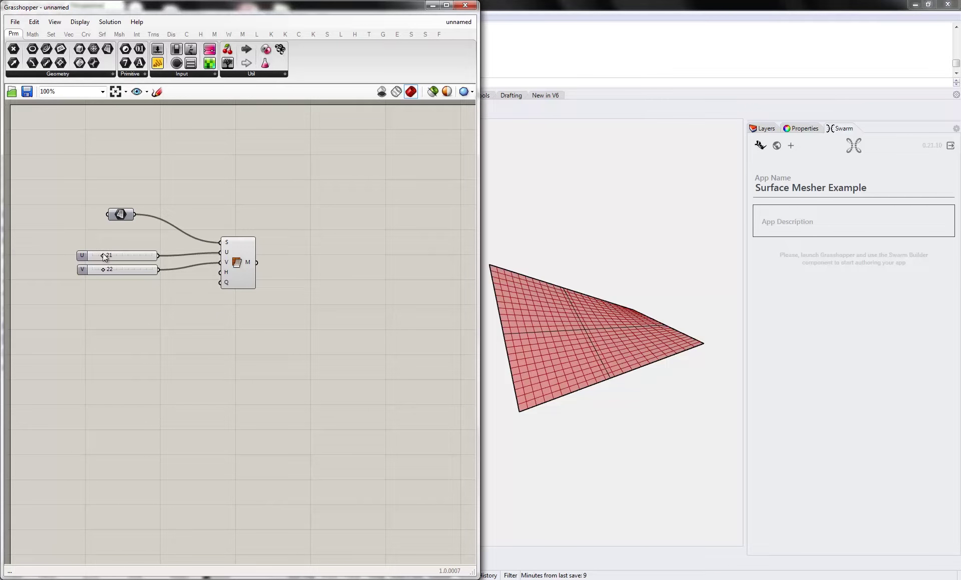
# - Explode the generated mesh with Mesh Explode and collect its faces in a Mesh parameter
pyautogui.doubleClick(294, 273)
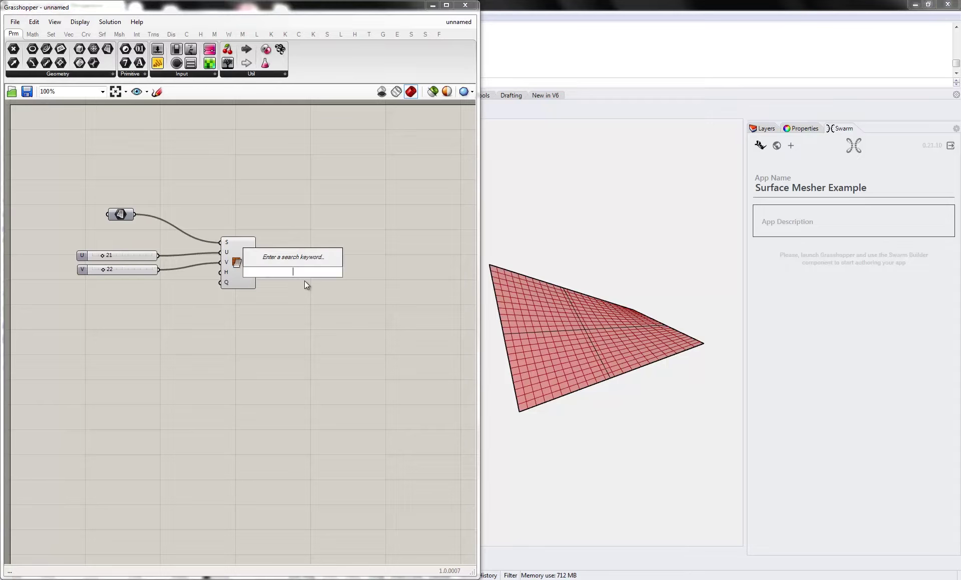
pyautogui.write('mesh ex')
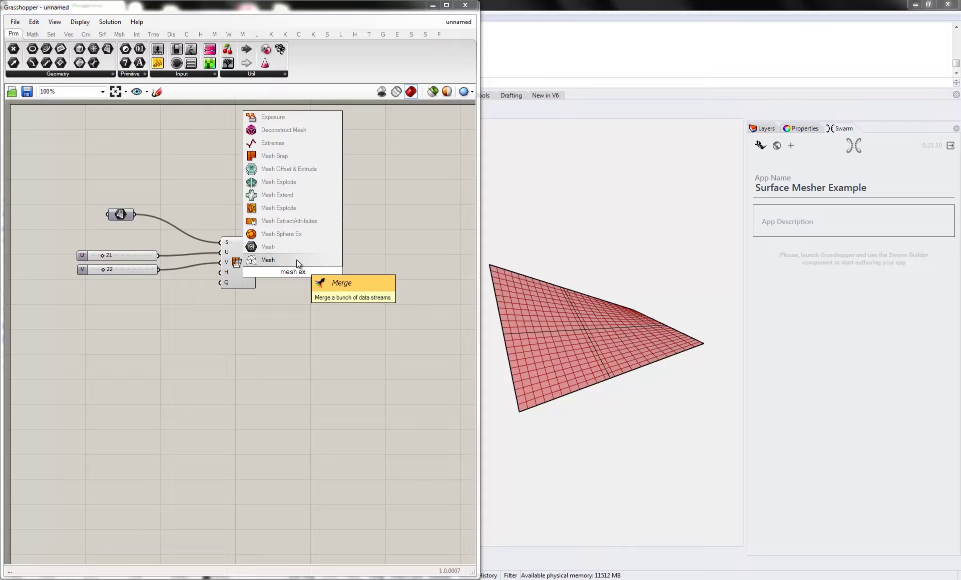
pyautogui.click(297, 210)
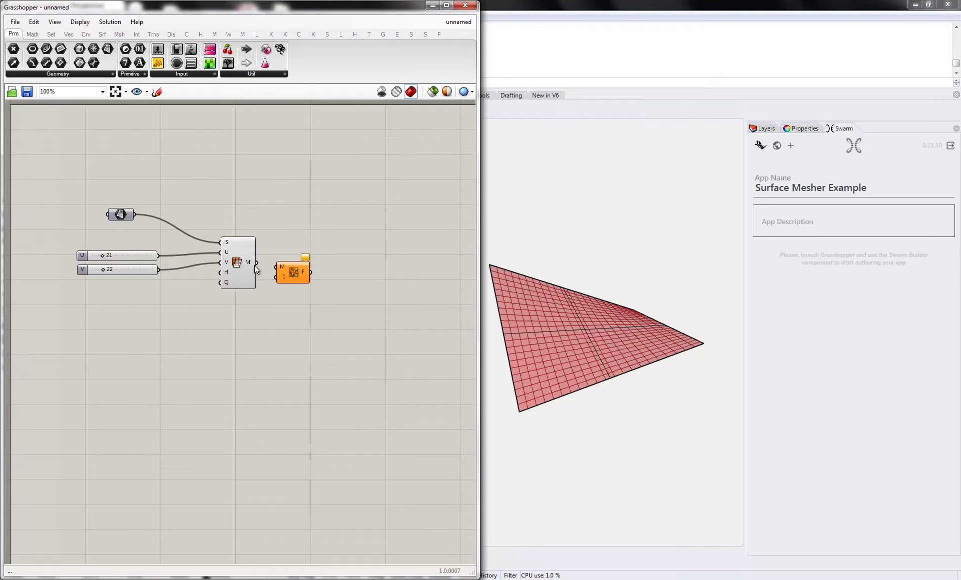
pyautogui.moveTo(256, 263); pyautogui.dragTo(276, 267)
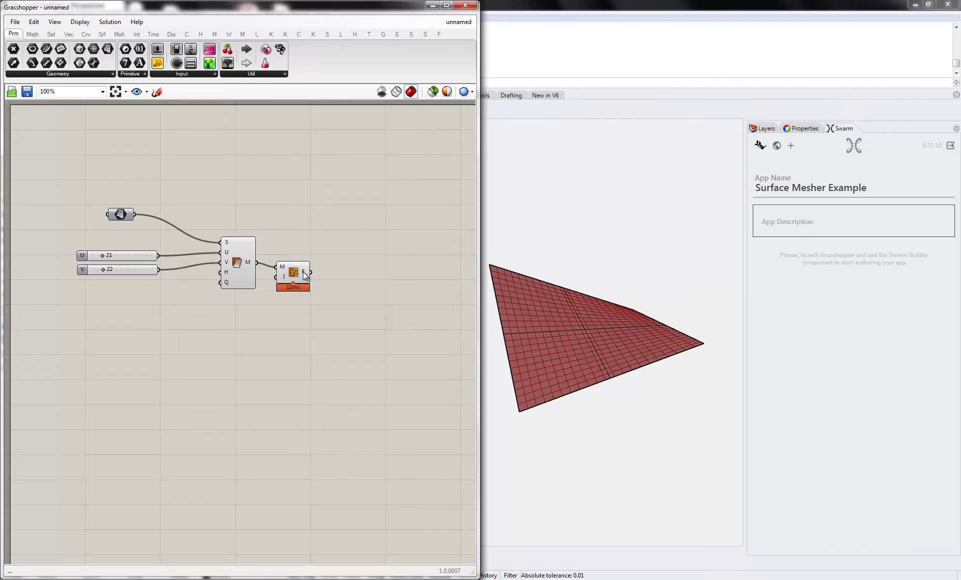
pyautogui.moveTo(304, 276)
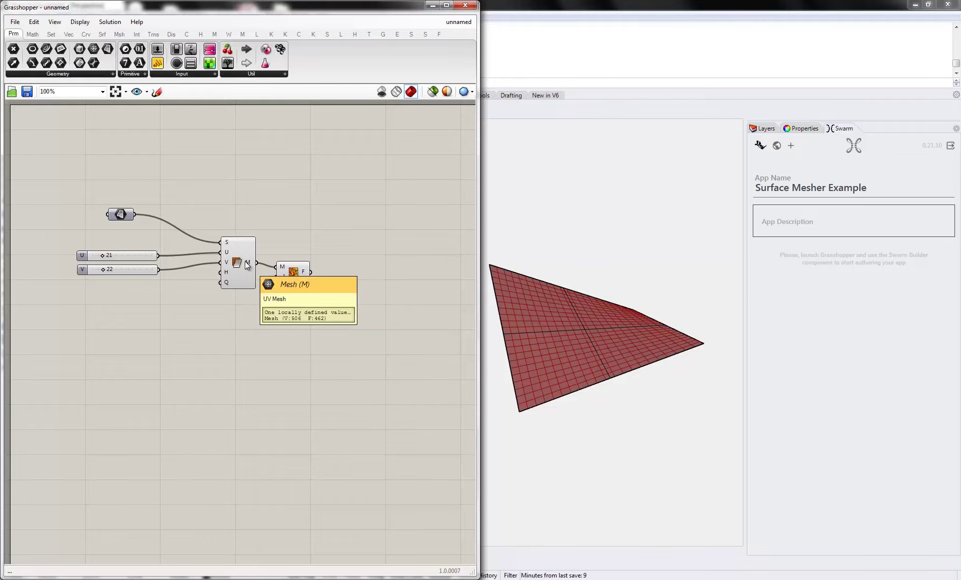
pyautogui.moveTo(249, 263)
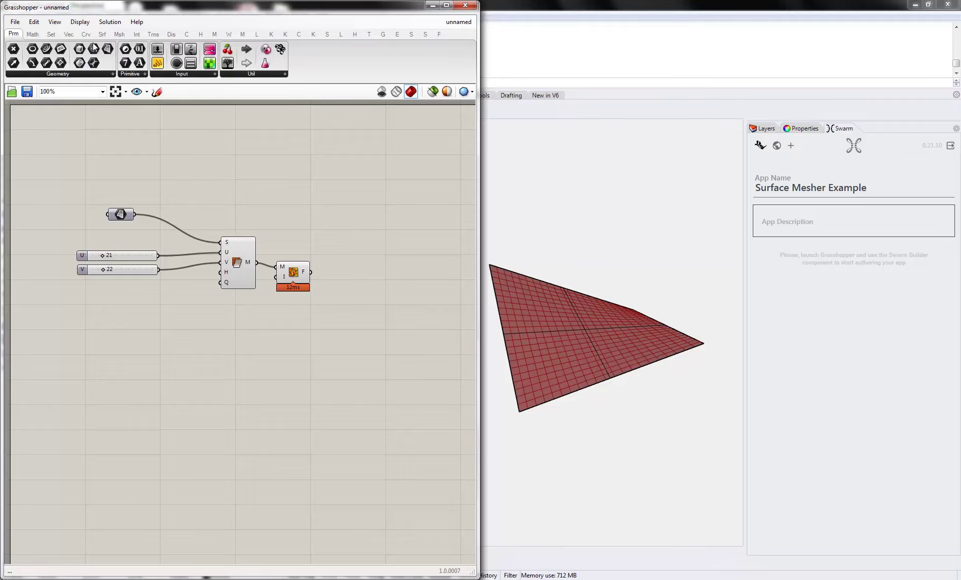
pyautogui.moveTo(93, 63); pyautogui.dragTo(370, 271)
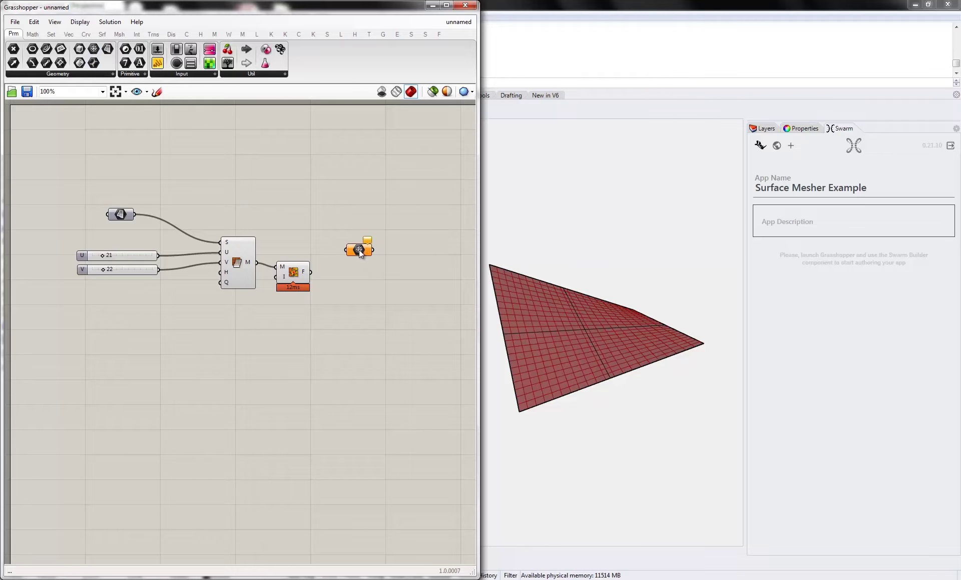
pyautogui.moveTo(337, 249); pyautogui.dragTo(361, 260)
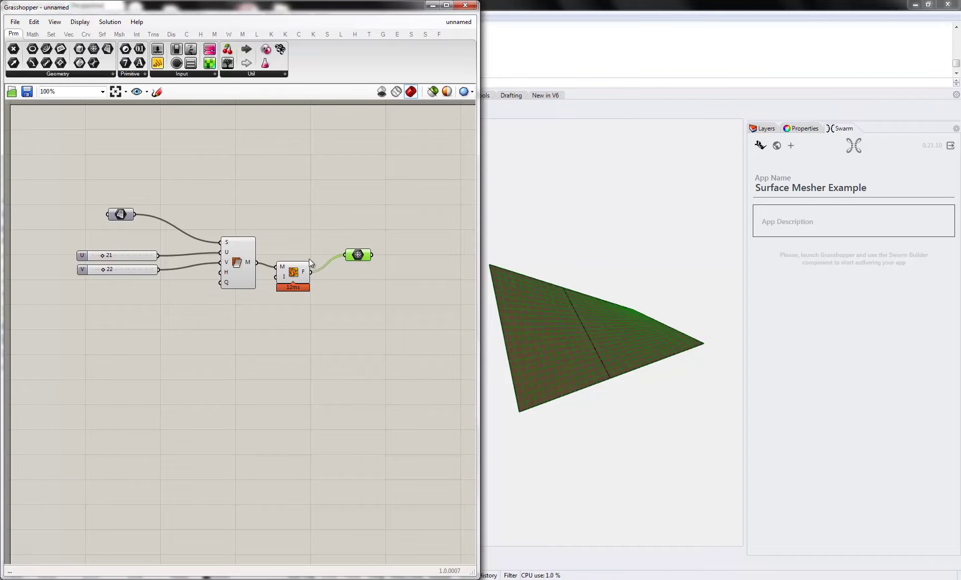
# - Rename the surface parameter 'Input Surface' and the mesh parameter 'Mesh Faces'
pyautogui.rightClick(123, 213)
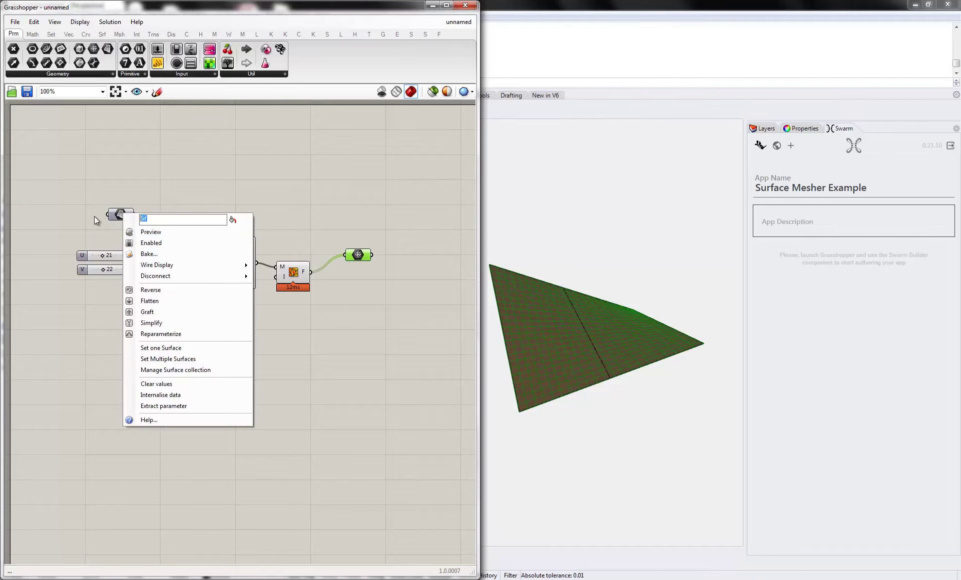
pyautogui.write('Input Surface')
pyautogui.press('Return')
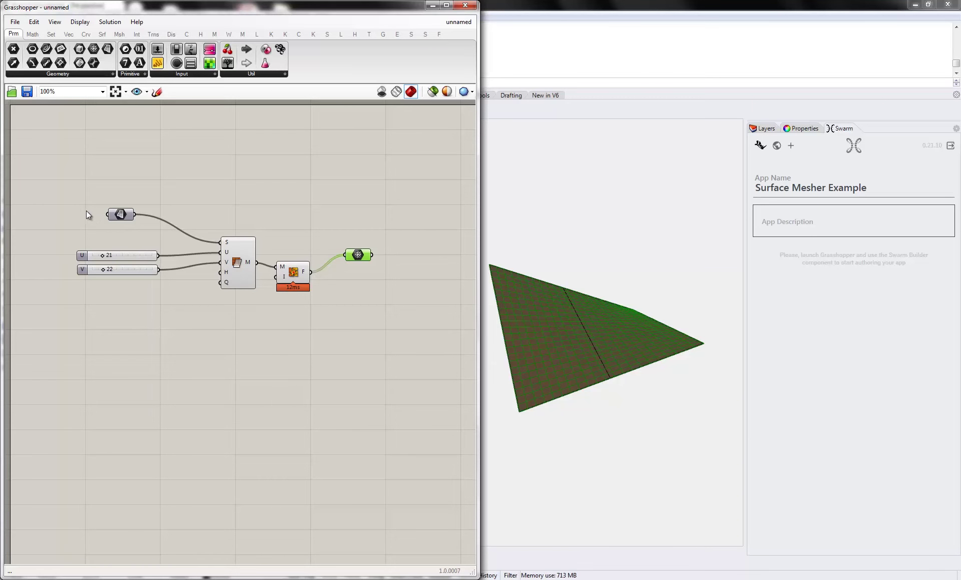
pyautogui.rightClick(361, 254)
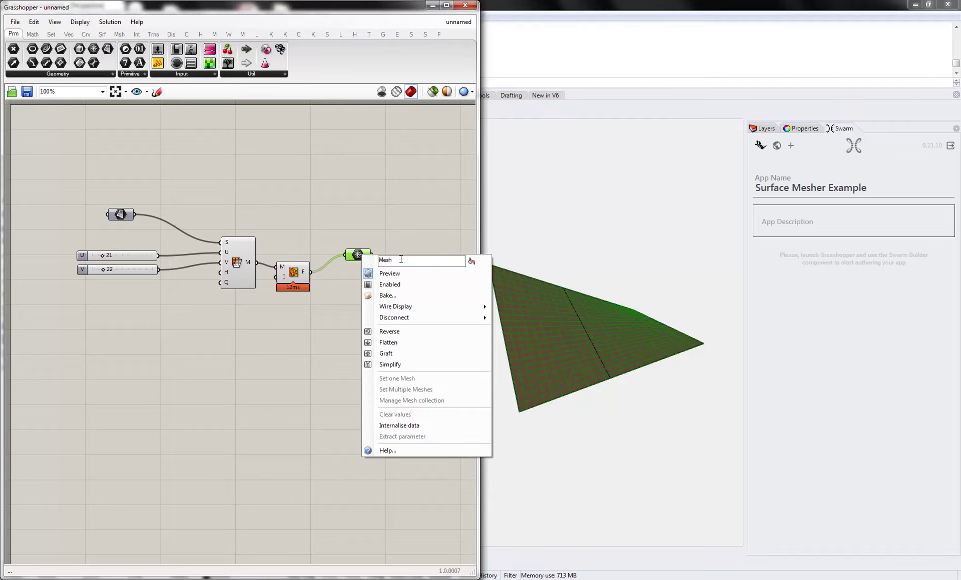
pyautogui.press('Left')
pyautogui.press('Right')
pyautogui.write('Faces')
pyautogui.press('Return')
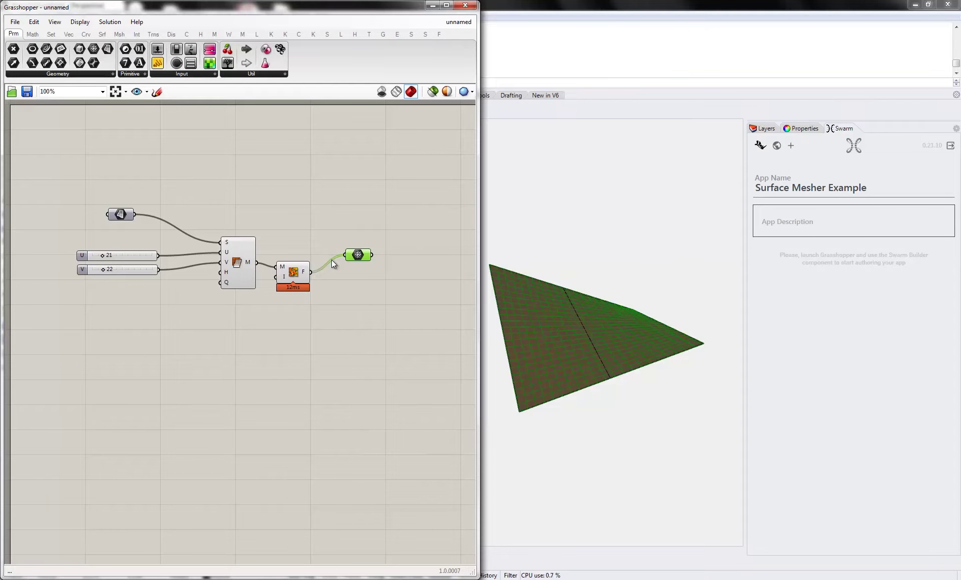
pyautogui.click(337, 210)
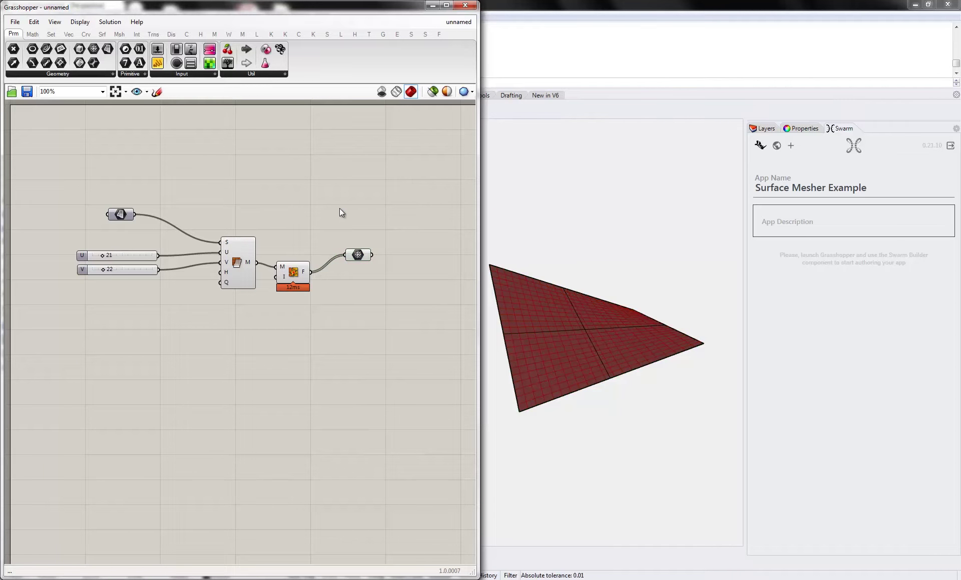
# - Place a Swarm Builder component on the canvas from the Swarm category
pyautogui.click(185, 35)
pyautogui.click(300, 35)
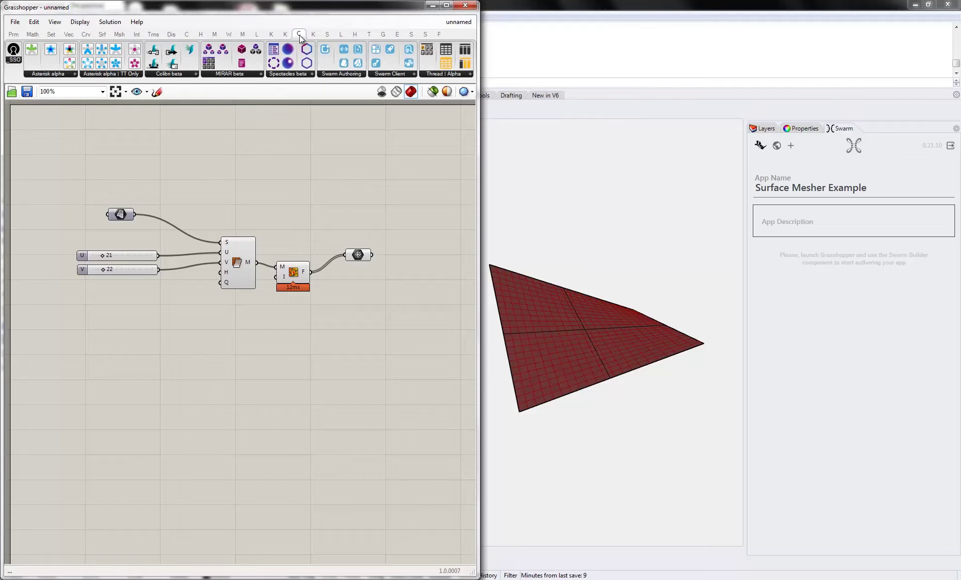
pyautogui.click(347, 73)
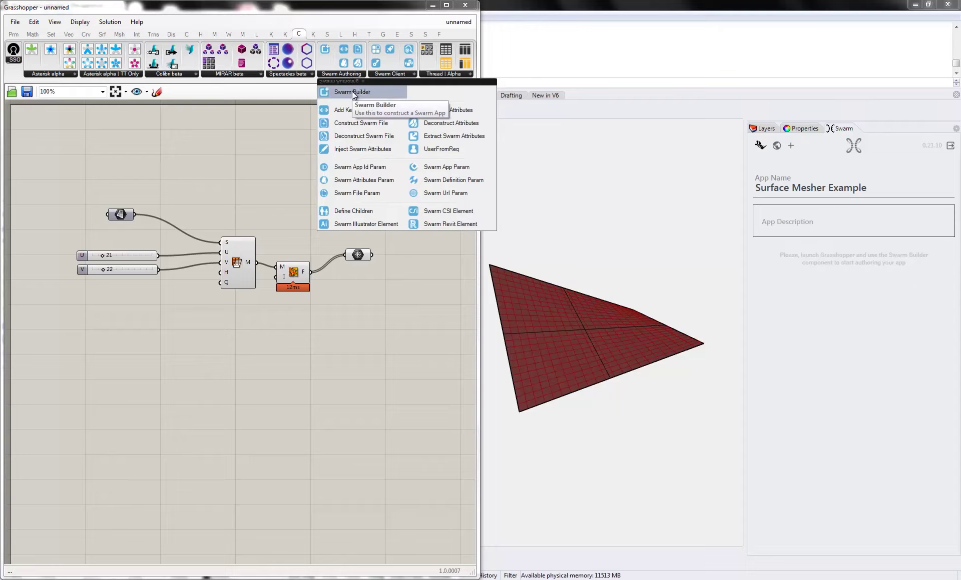
pyautogui.click(352, 91)
pyautogui.click(360, 163)
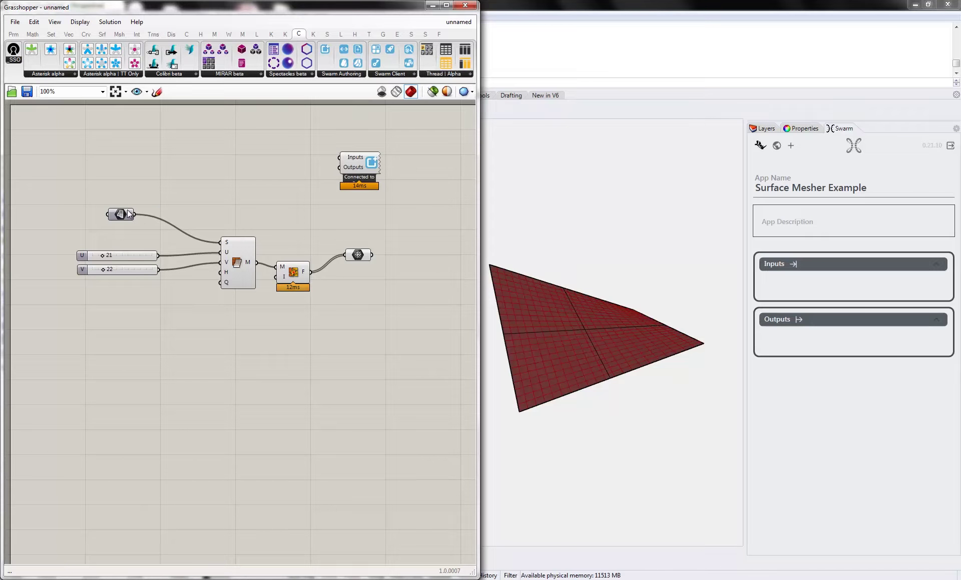
# - Wire Input Surface, U and V into the Swarm inputs and the mesh faces into its outputs
pyautogui.moveTo(134, 214); pyautogui.dragTo(339, 157)
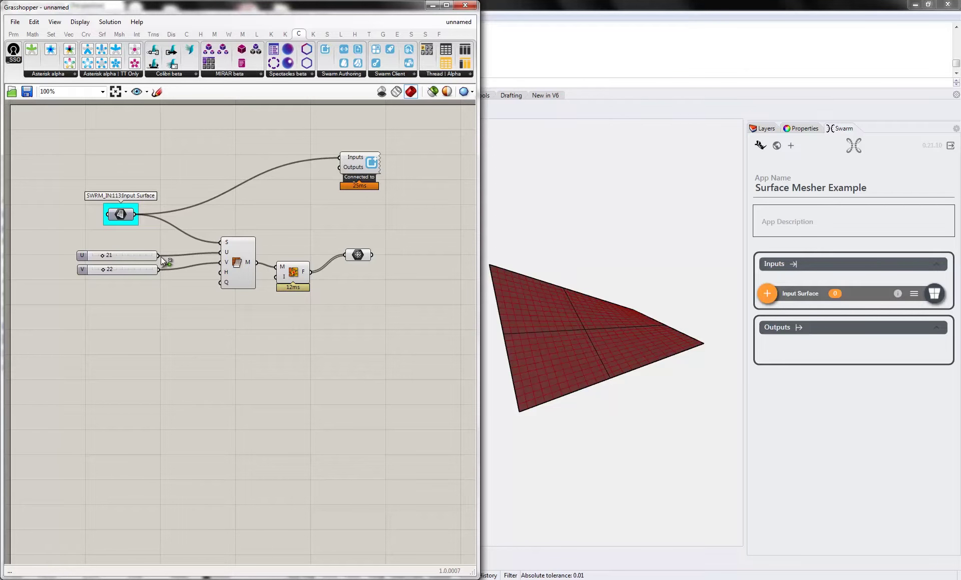
pyautogui.keyDown('shift'); pyautogui.moveTo(158, 255); pyautogui.dragTo(339, 158); pyautogui.keyUp('shift')
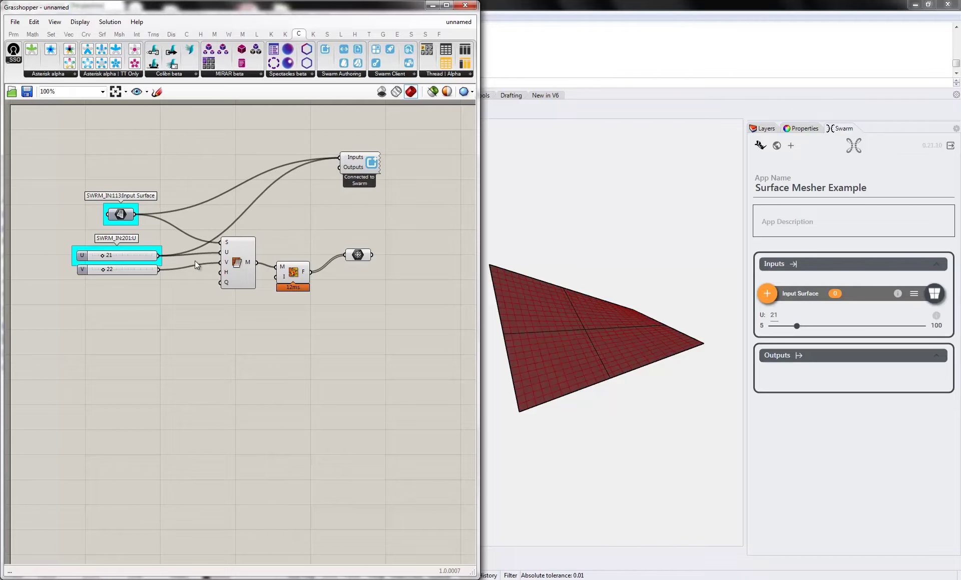
pyautogui.moveTo(159, 270); pyautogui.dragTo(332, 164)
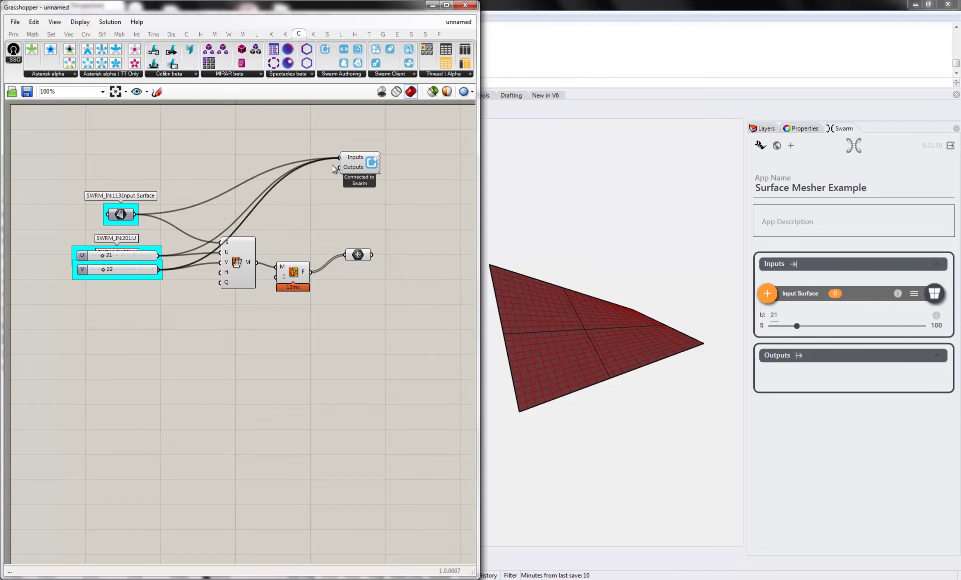
pyautogui.moveTo(144, 272); pyautogui.dragTo(141, 298)
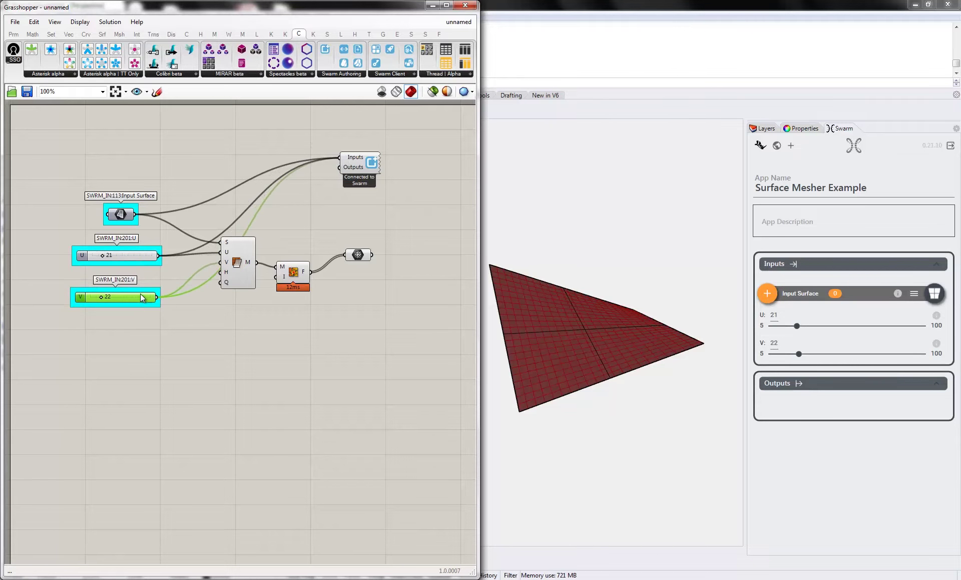
pyautogui.moveTo(140, 256); pyautogui.dragTo(140, 260)
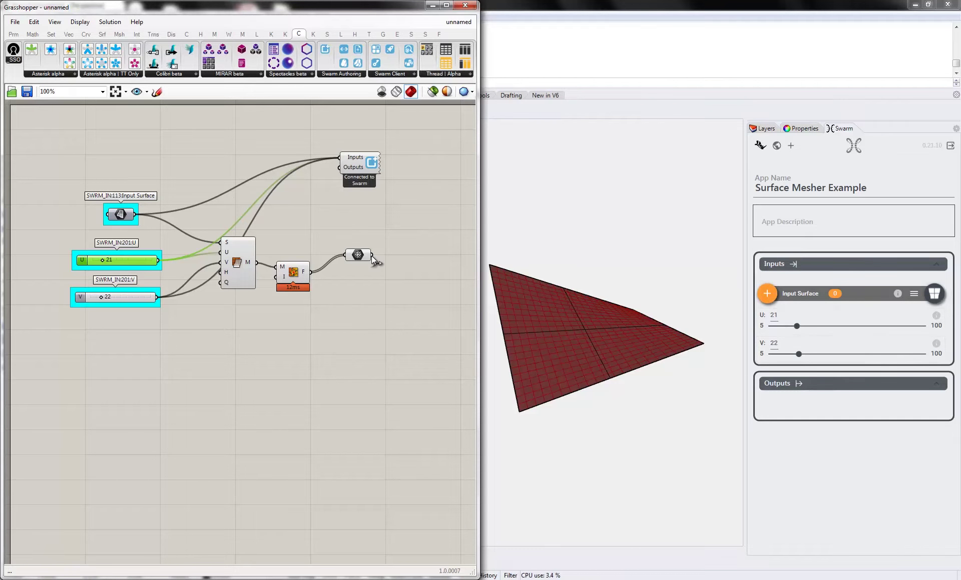
pyautogui.moveTo(372, 256); pyautogui.dragTo(341, 168)
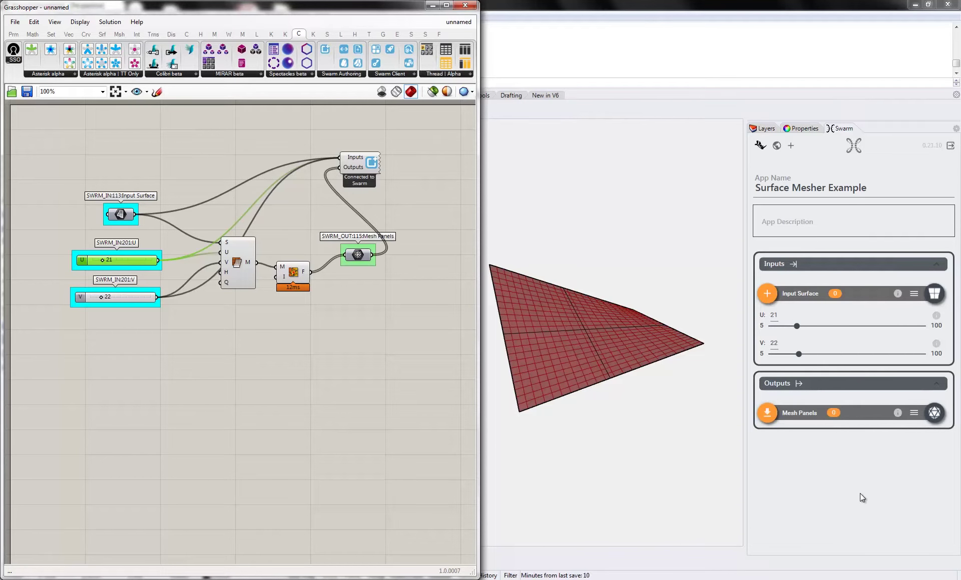
# - Send the app to Swarm and accept saving a default state from current inputs
pyautogui.click(854, 444)
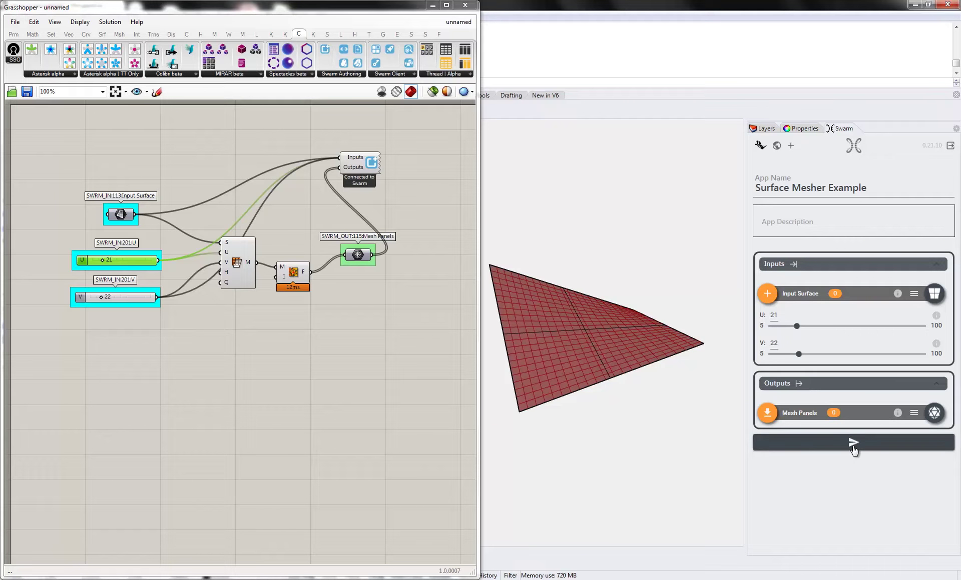
pyautogui.click(854, 443)
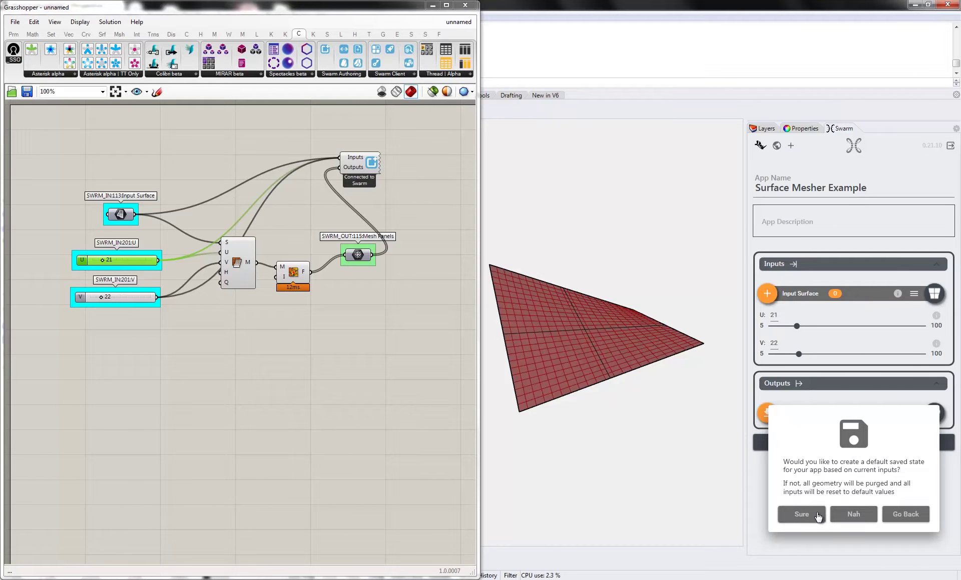
pyautogui.click(802, 514)
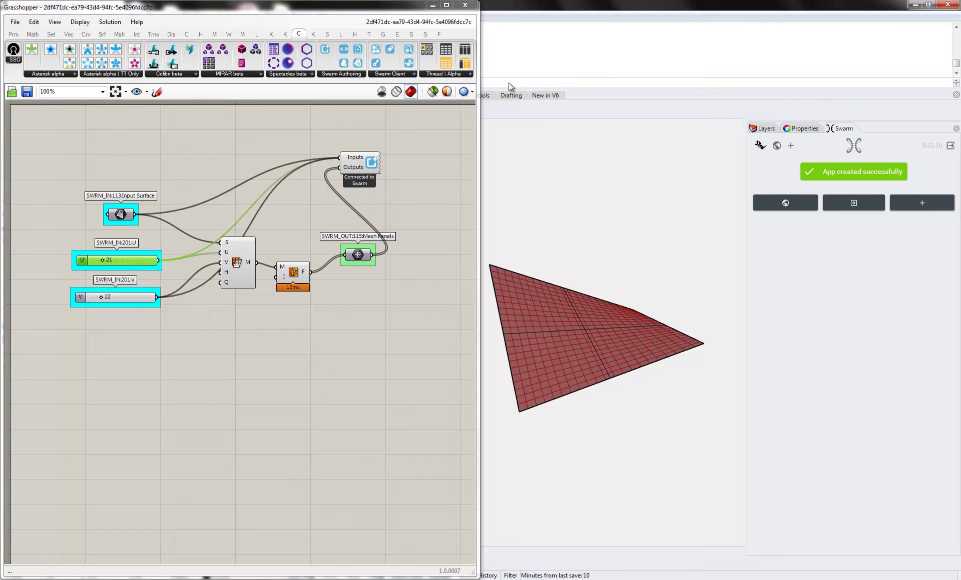
# - Open the published Surface Mesher Example app from the Swarm panel
pyautogui.click(465, 7)
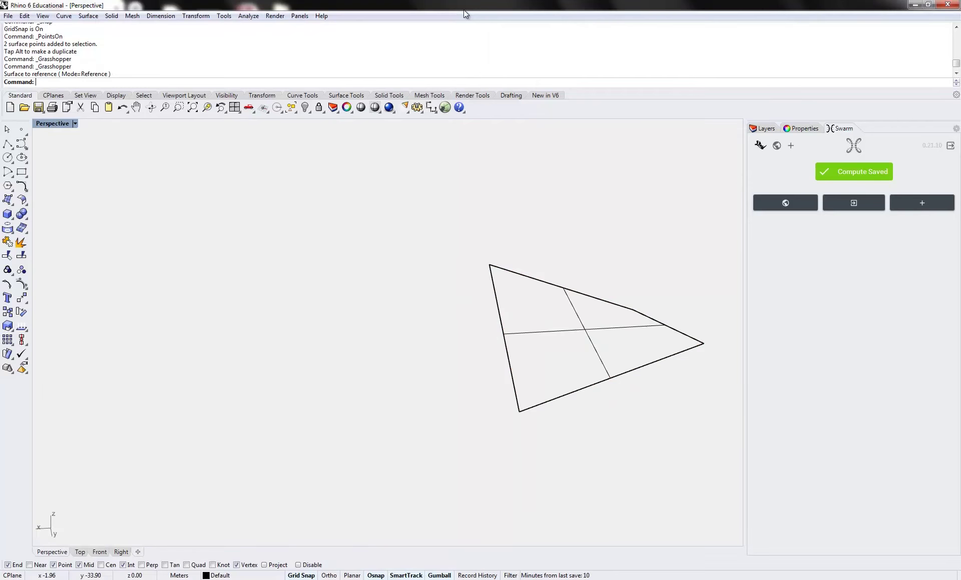
pyautogui.click(853, 202)
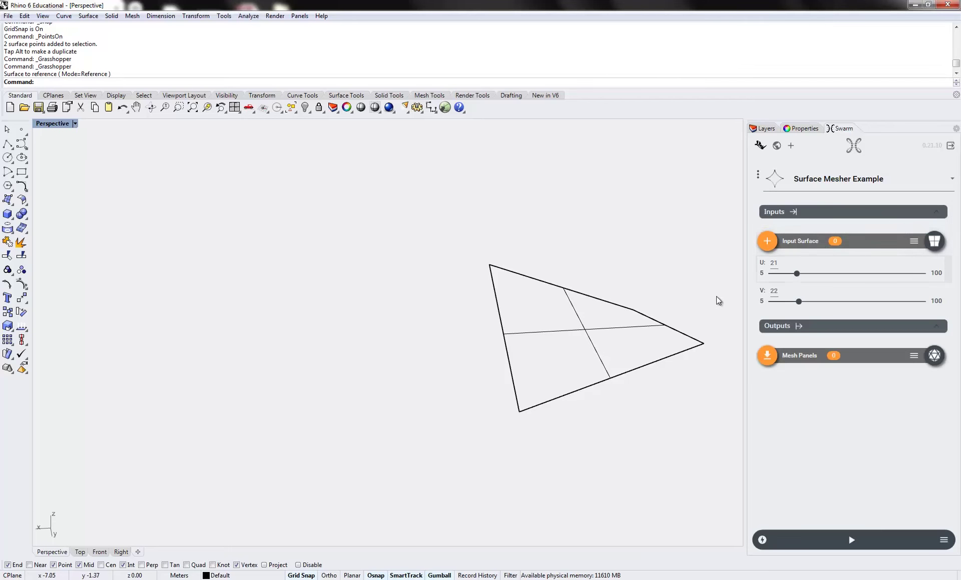
pyautogui.moveTo(643, 267); pyautogui.dragTo(632, 245, button='right')
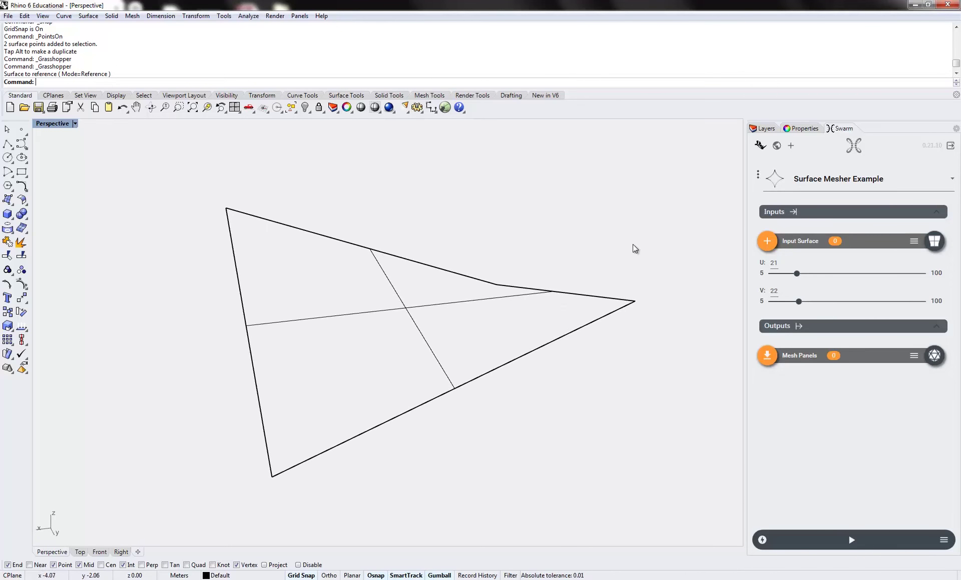
# - Pick the triangular surface for Input Surface, then close the Grasshopper window
pyautogui.click(767, 242)
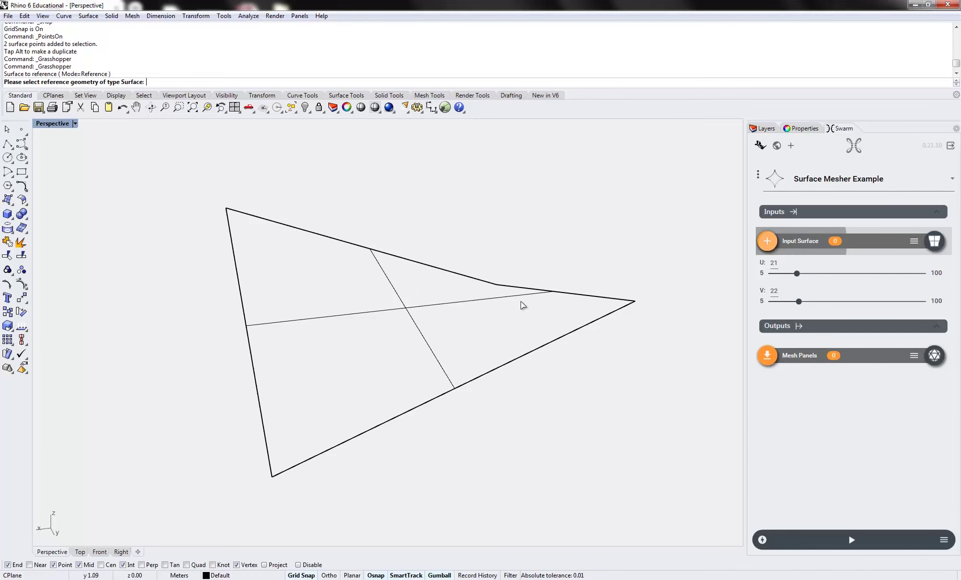
pyautogui.click(489, 299)
pyautogui.press('Return')
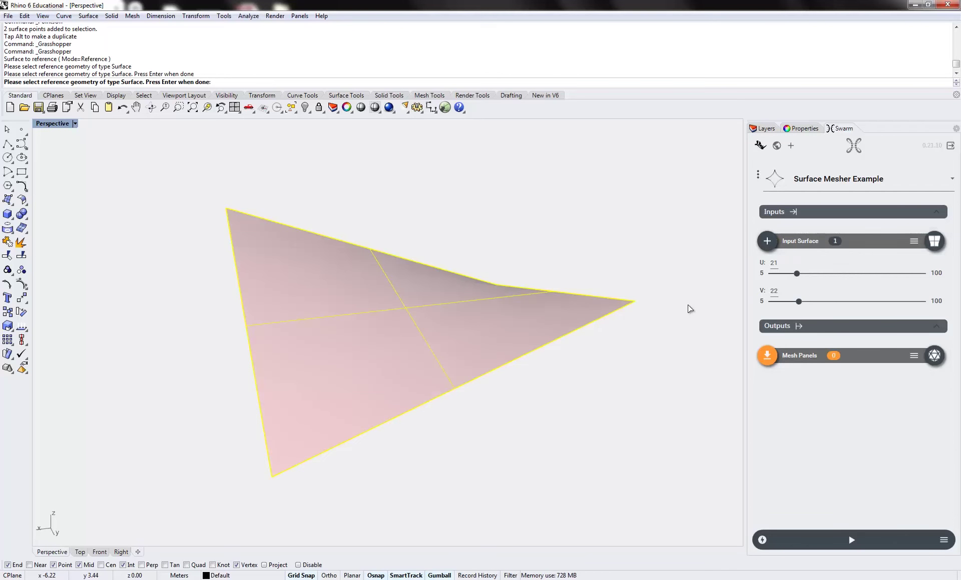
pyautogui.press('Escape')
pyautogui.moveTo(686, 304); pyautogui.dragTo(679, 303, button='right')
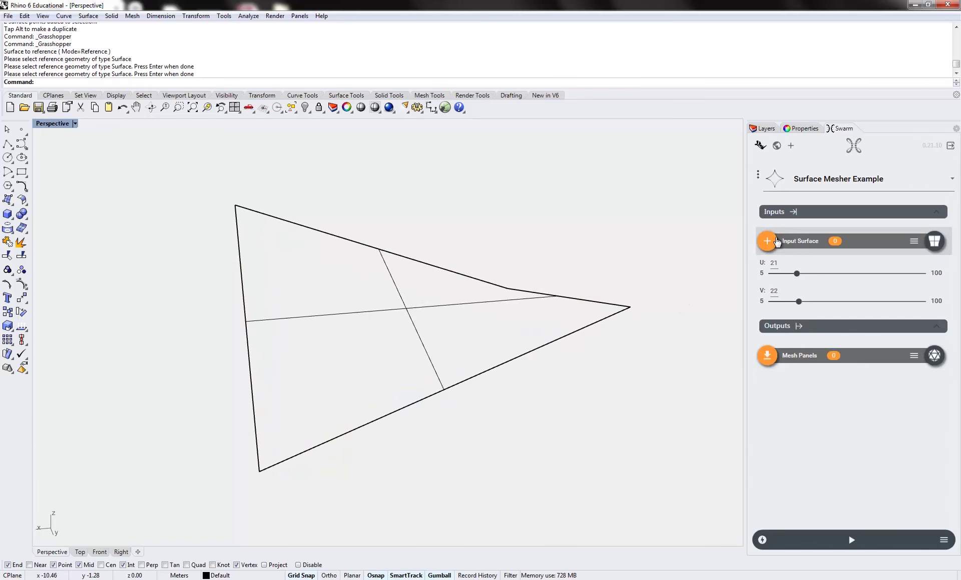
pyautogui.click(479, 305)
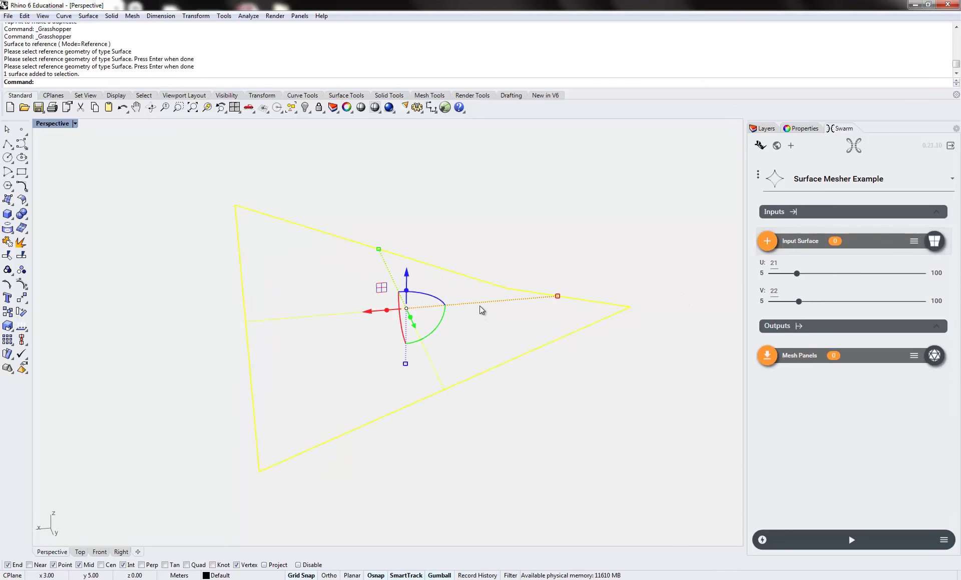
pyautogui.press('Return')
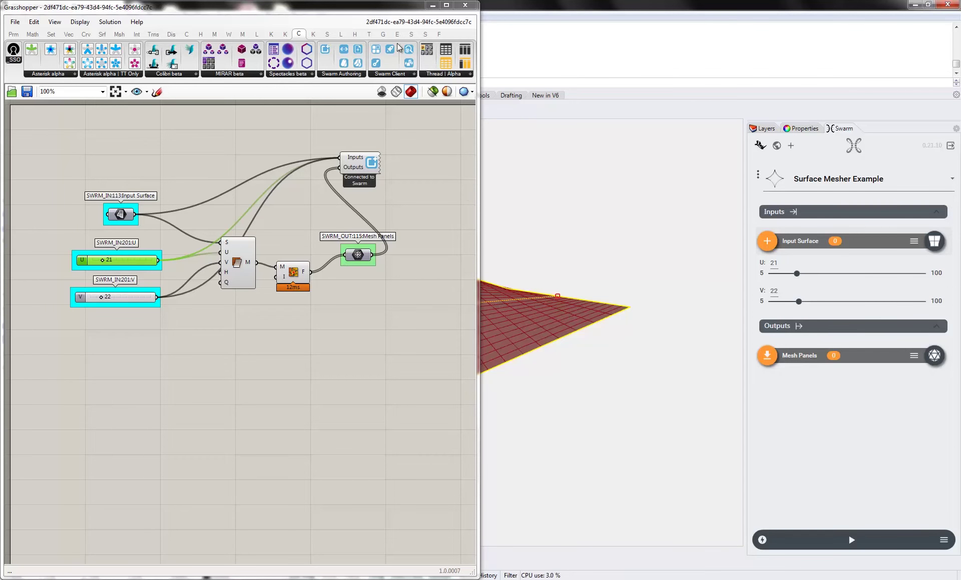
pyautogui.click(465, 5)
pyautogui.click(502, 210)
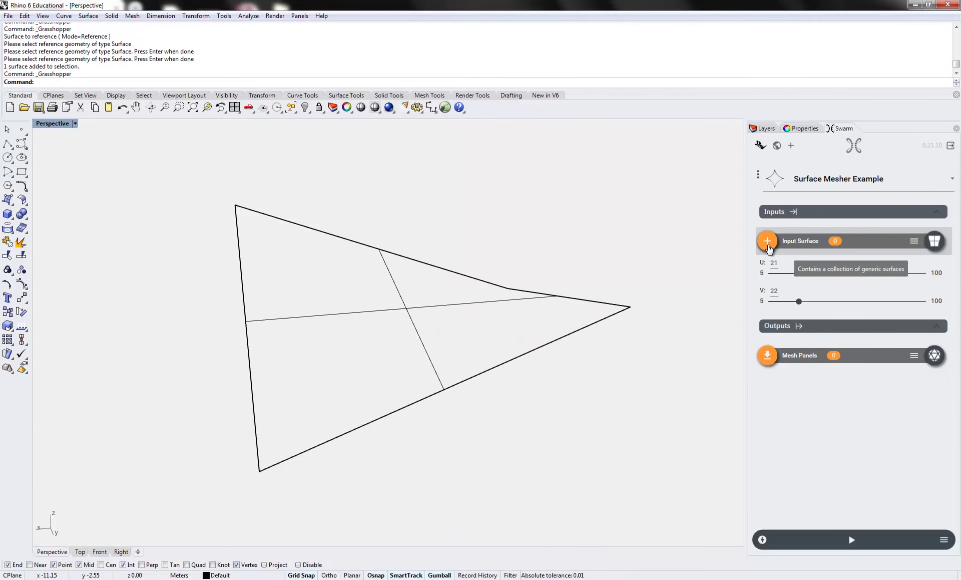
# - Assign the triangular surface as the app's Input Surface again and confirm
pyautogui.click(768, 246)
pyautogui.click(489, 305)
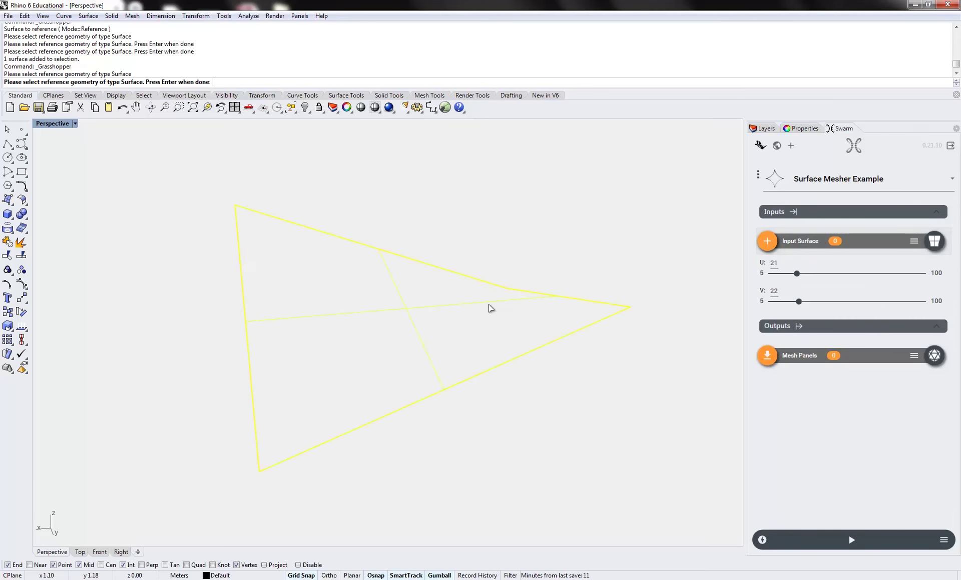
pyautogui.press('Return')
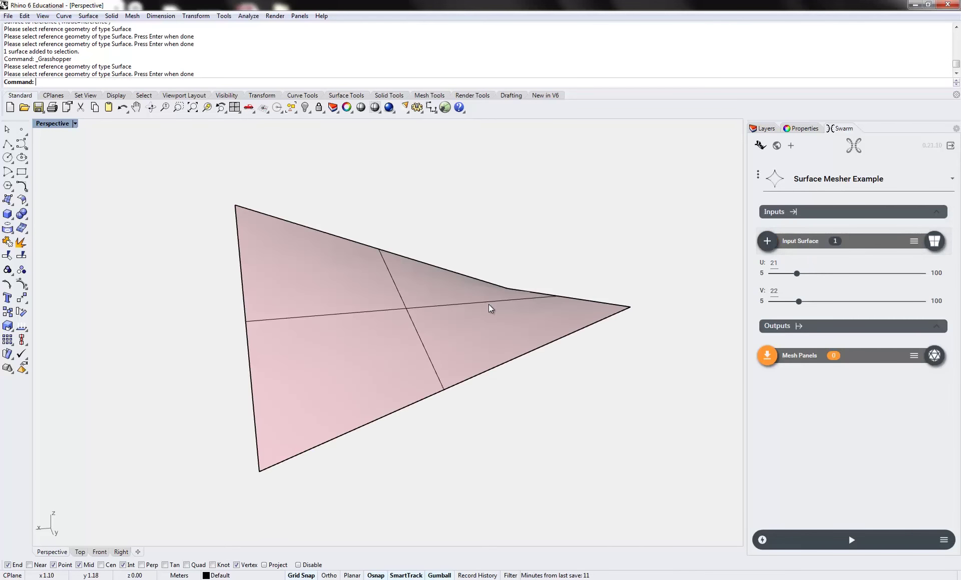
# - Run the app, then rerun with U at 13 and V at 25 for 325 panels
pyautogui.click(851, 540)
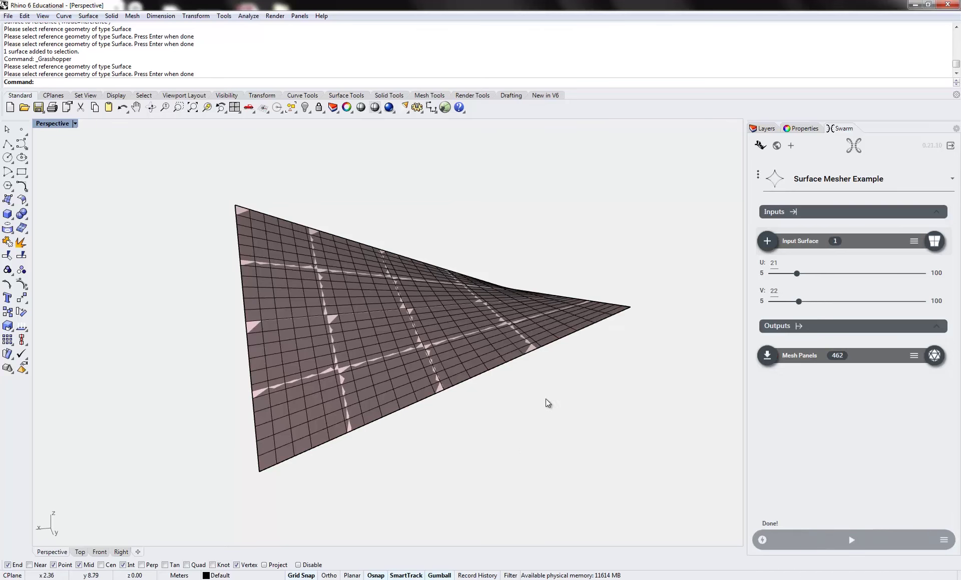
pyautogui.moveTo(797, 274); pyautogui.dragTo(803, 302)
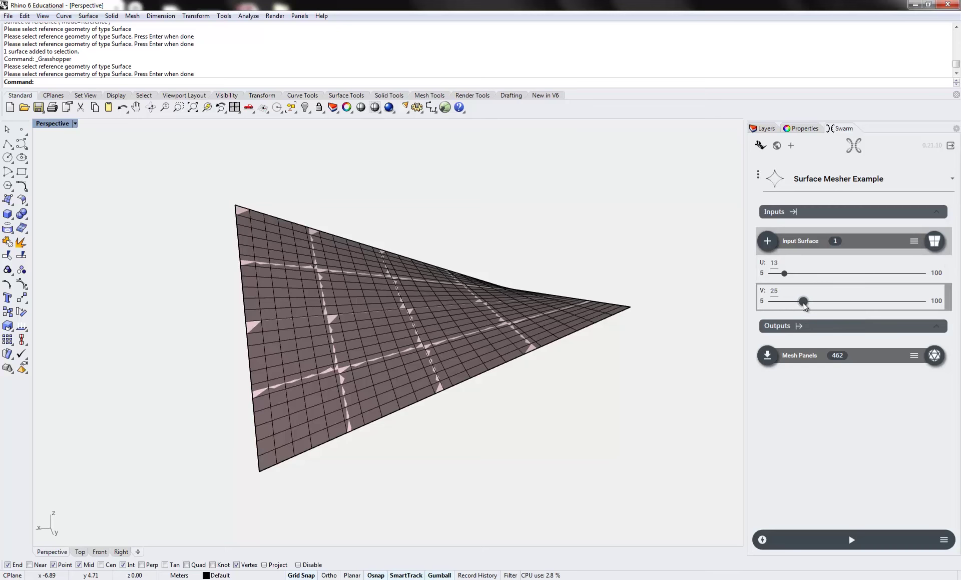
pyautogui.click(853, 540)
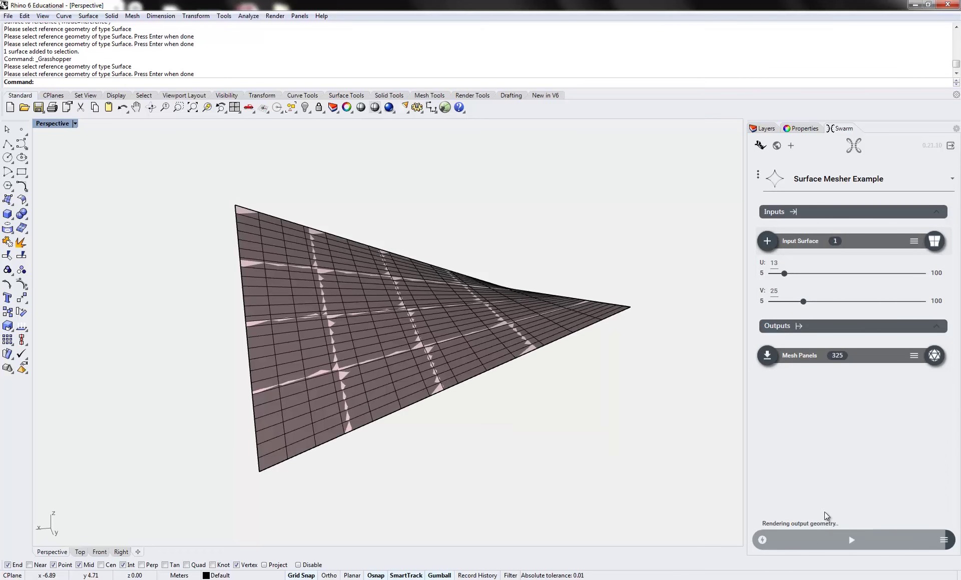
# - Save the current inputs as a state named 'default' and open the app online in the browser
pyautogui.click(943, 541)
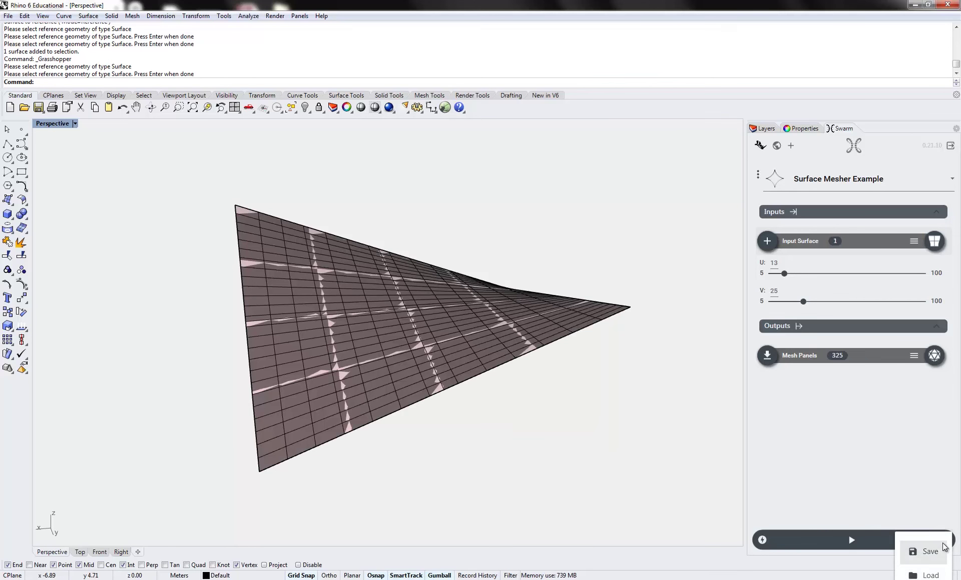
pyautogui.click(938, 552)
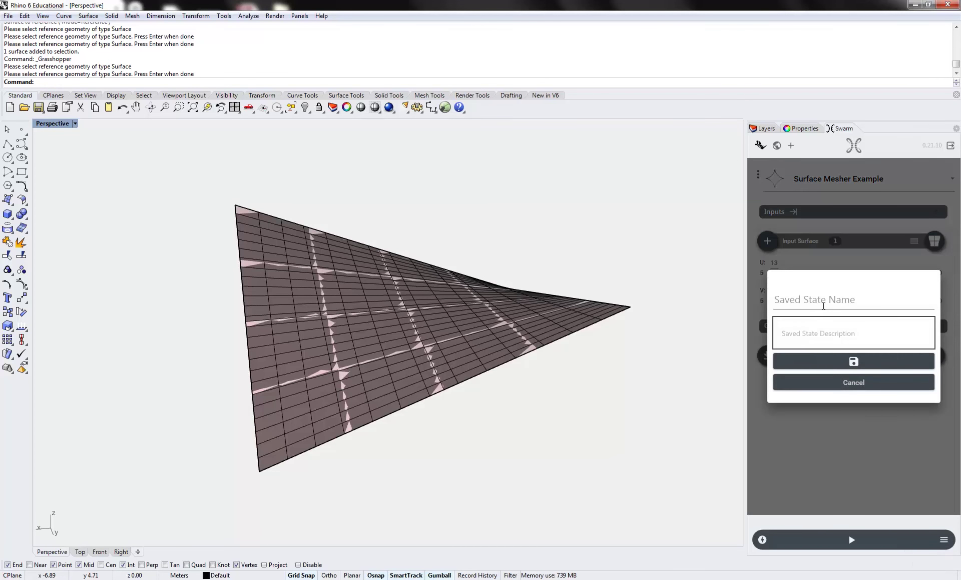
pyautogui.click(826, 296)
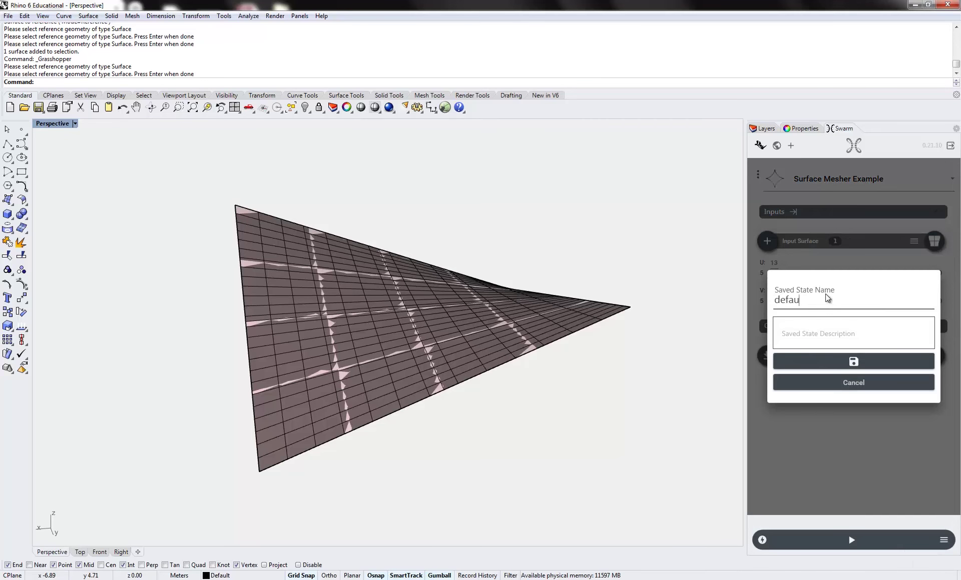
pyautogui.write('defaulte')
pyautogui.press('BackSpace')
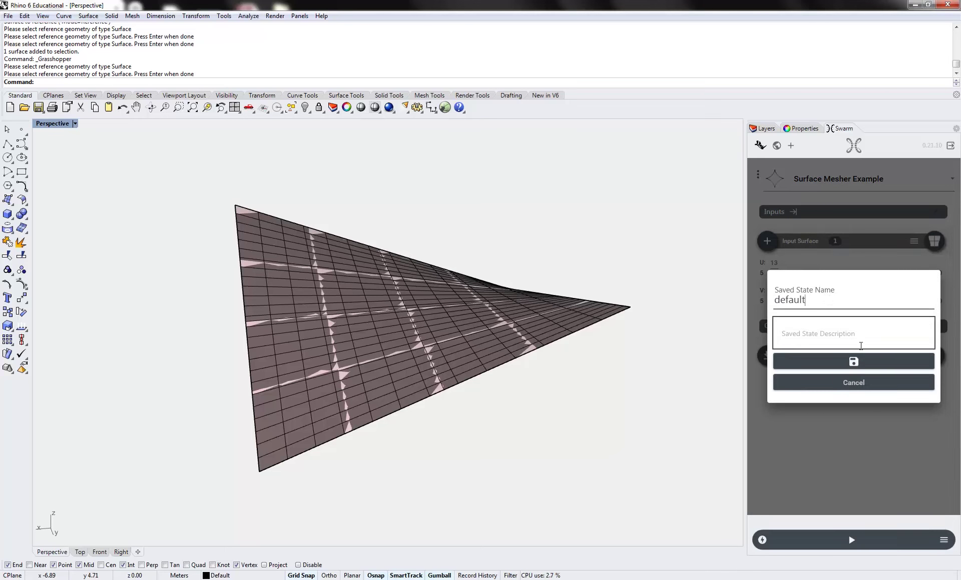
pyautogui.click(859, 367)
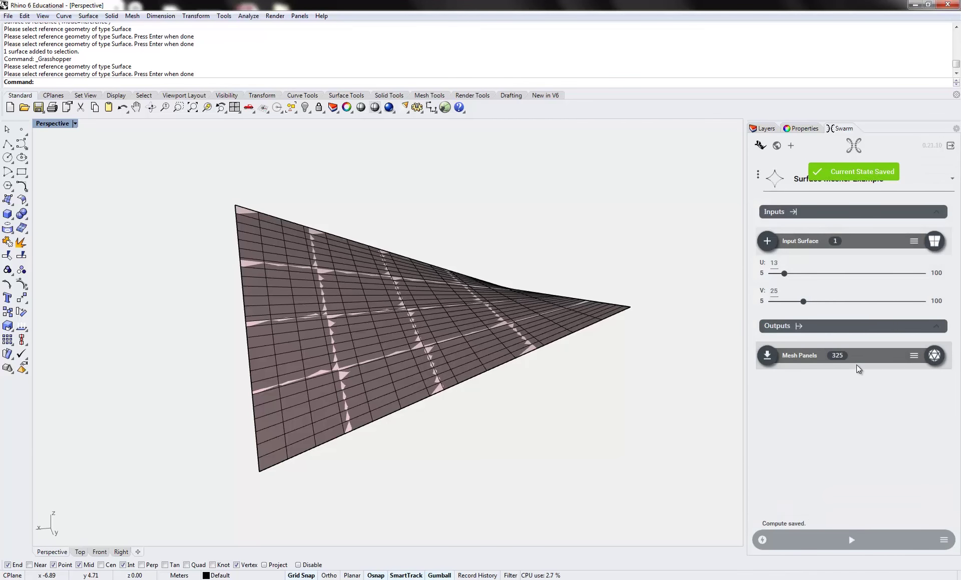
pyautogui.click(759, 178)
pyautogui.click(730, 146)
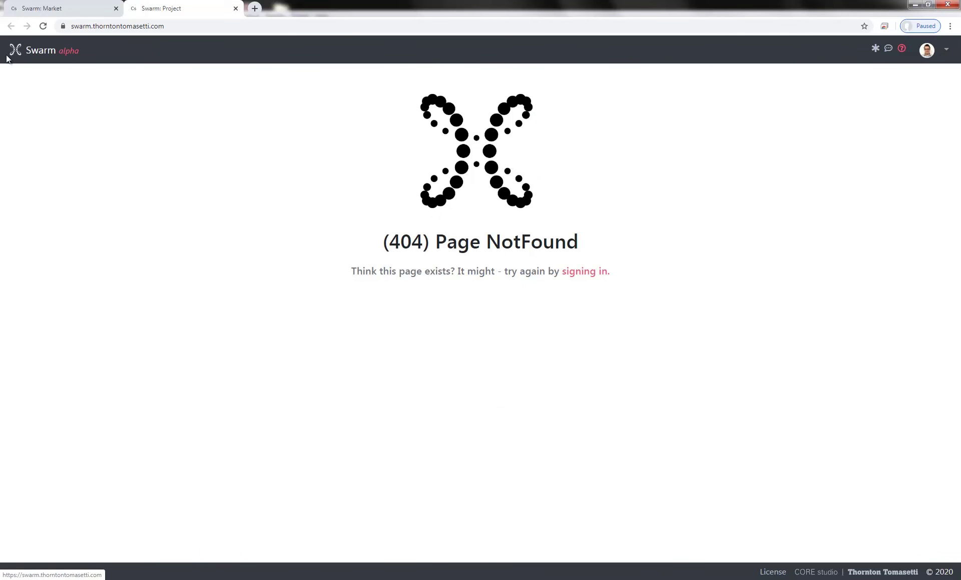
# - Reload the 404 tab so the Swarm Apps Marketplace page loads
pyautogui.click(43, 26)
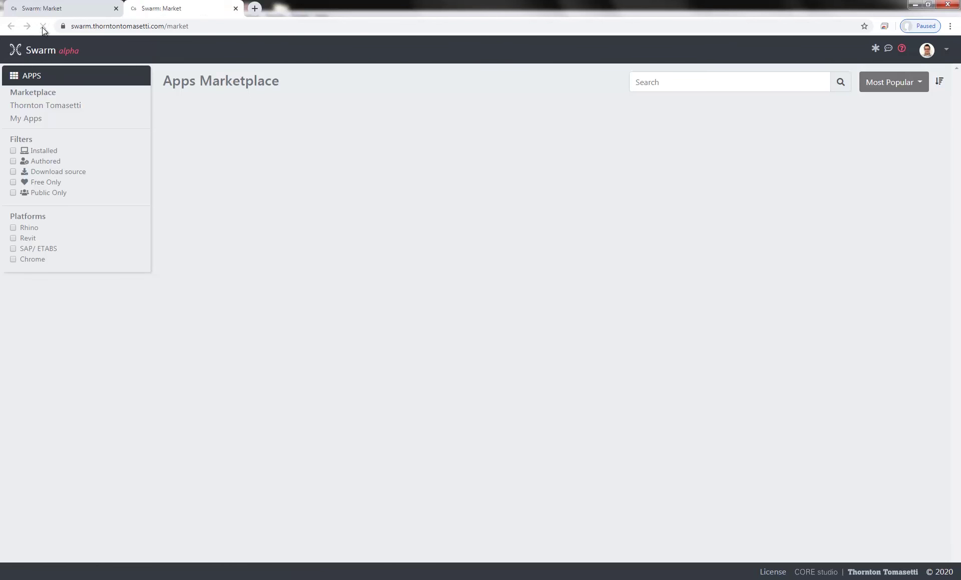